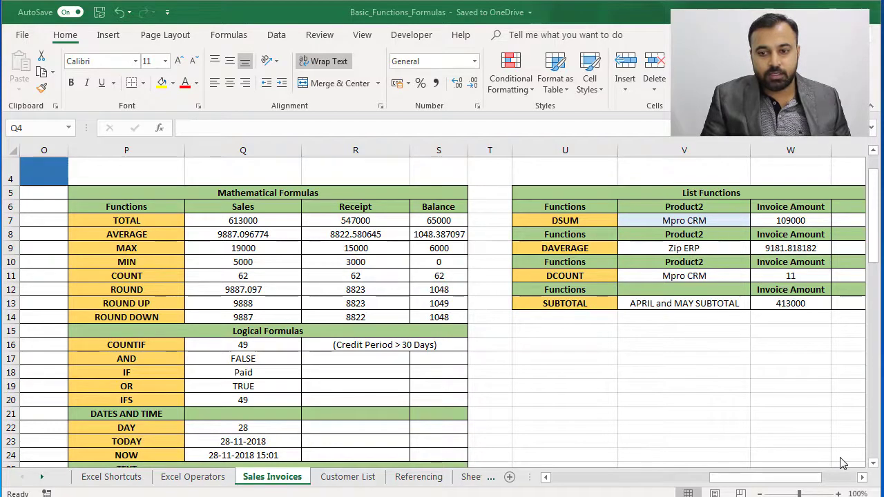
Review the Sales Invoices table's columns, from customer name through product, invoice amount, receipt date and credit period to balance.
right_click(788, 479)
key("Escape")
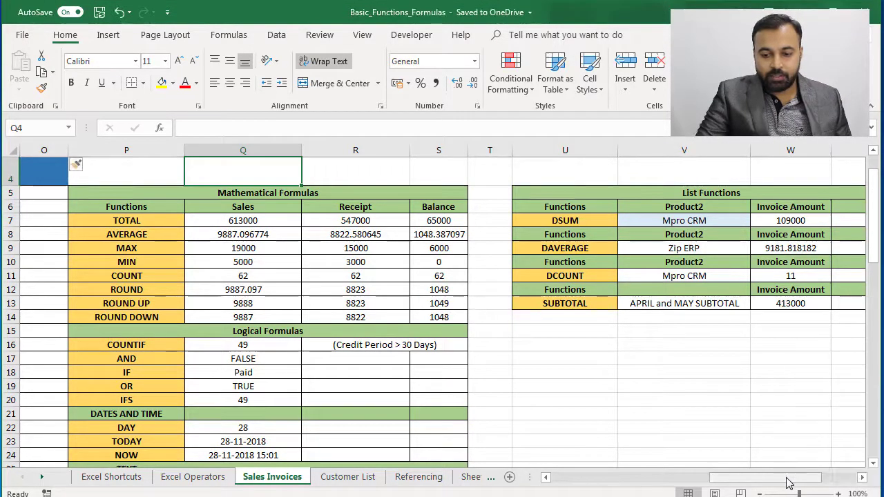
left_click_drag(734, 477, 604, 476)
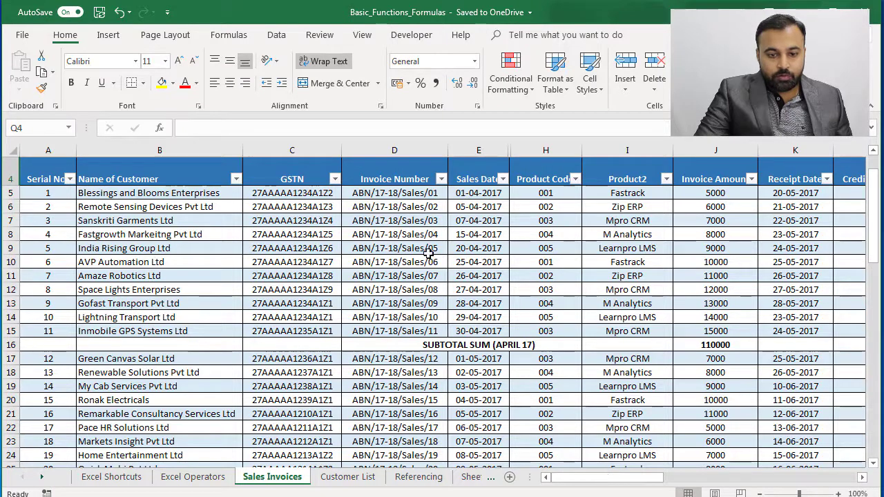
left_click(136, 193)
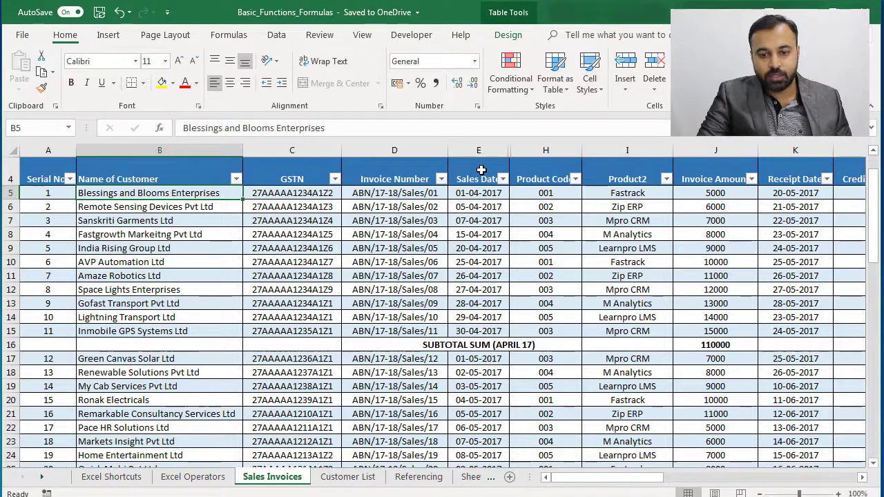
left_click(540, 192)
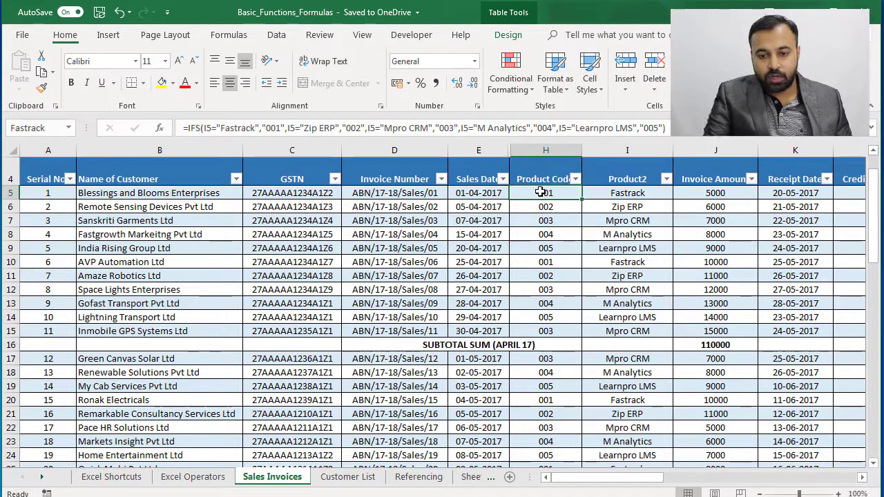
key("Right")
key("Right")
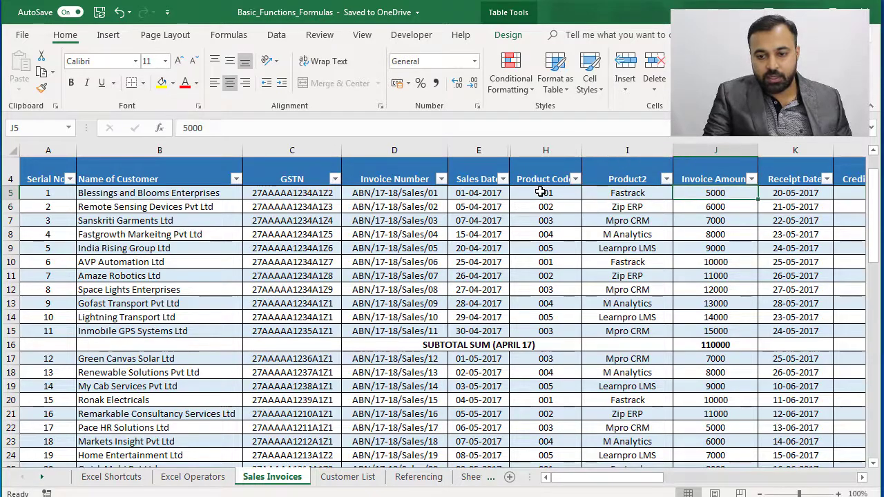
key("Right")
key("Right")
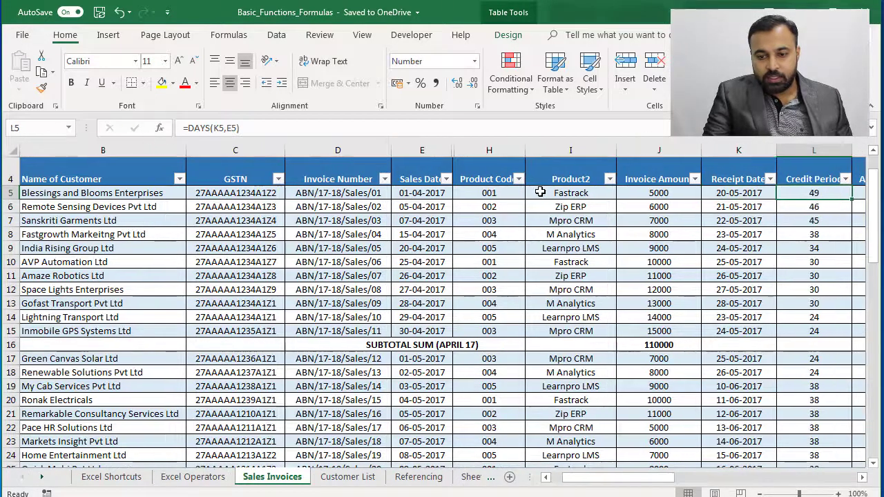
key("Right")
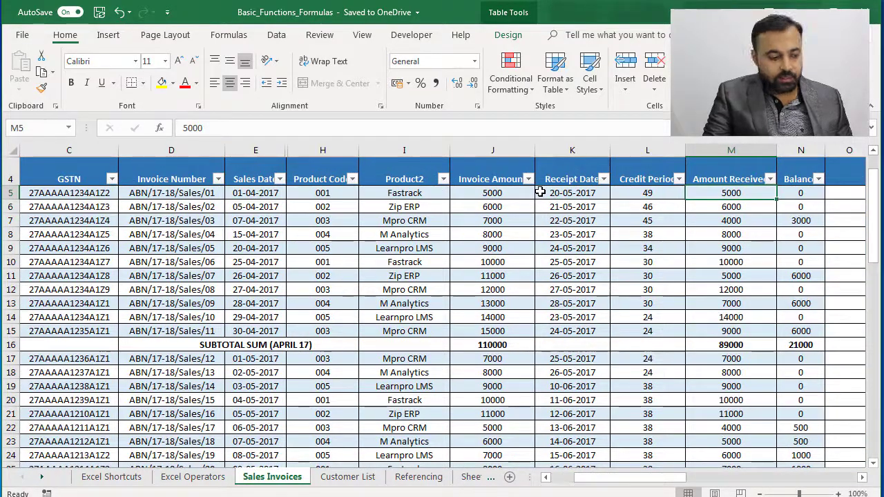
key("Left")
key("Left")
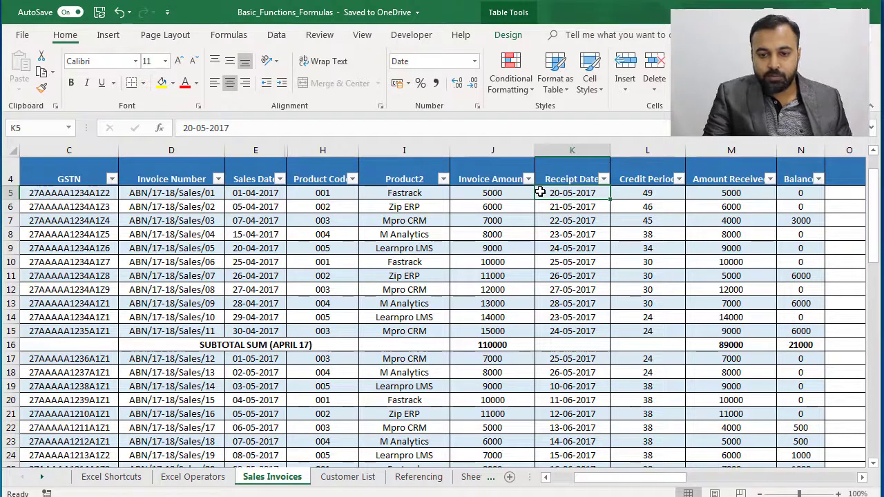
key("Right")
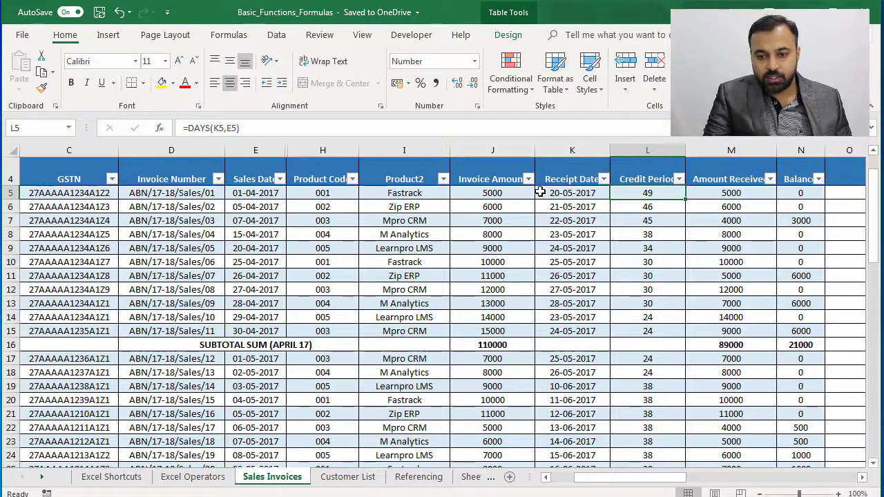
key("Right")
key("Right")
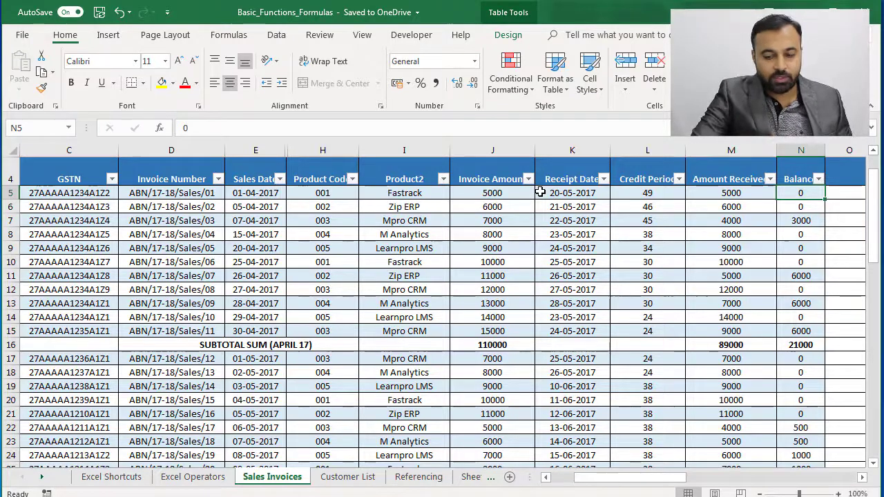
Clear the Sales TOTAL cell Q36 in the lower Mathematical Formulas table and begin a sum formula there.
left_click_drag(610, 484, 702, 490)
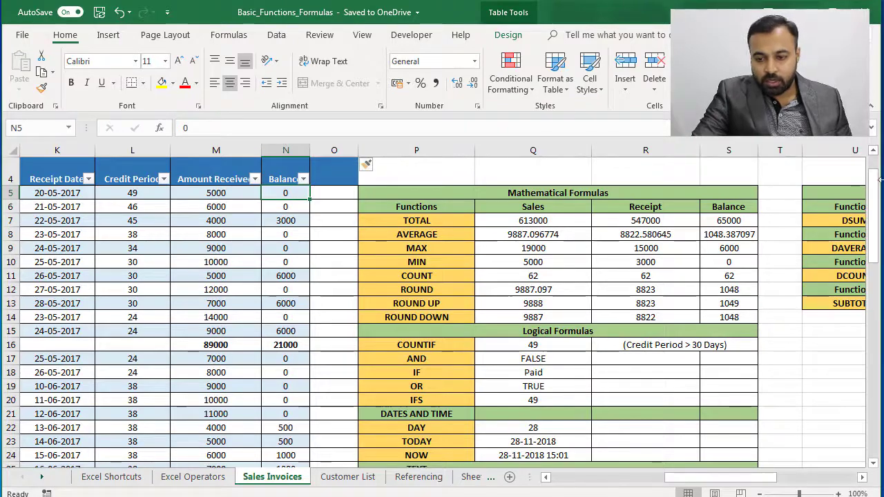
left_click_drag(879, 180, 875, 293)
left_click(500, 250)
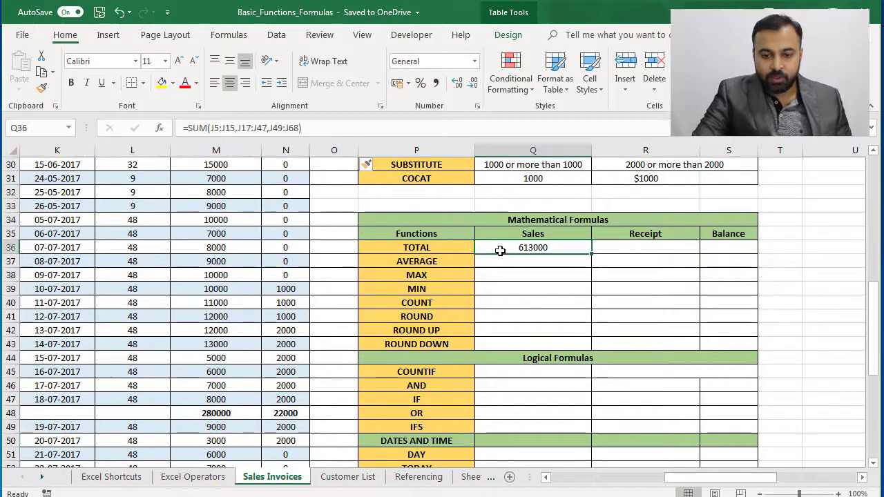
key("Delete")
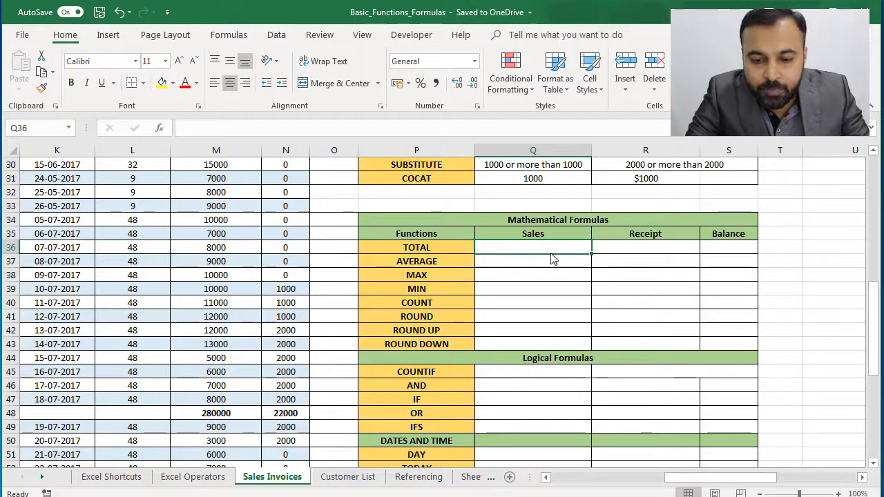
type("=")
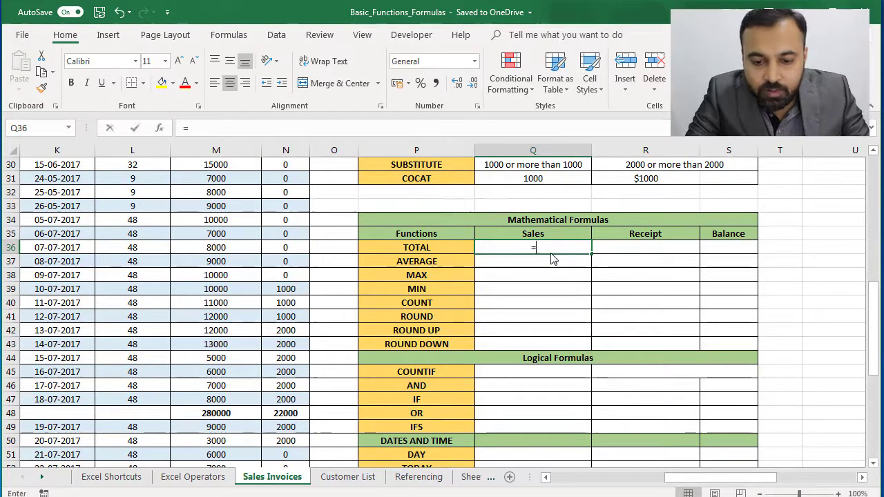
type("sum")
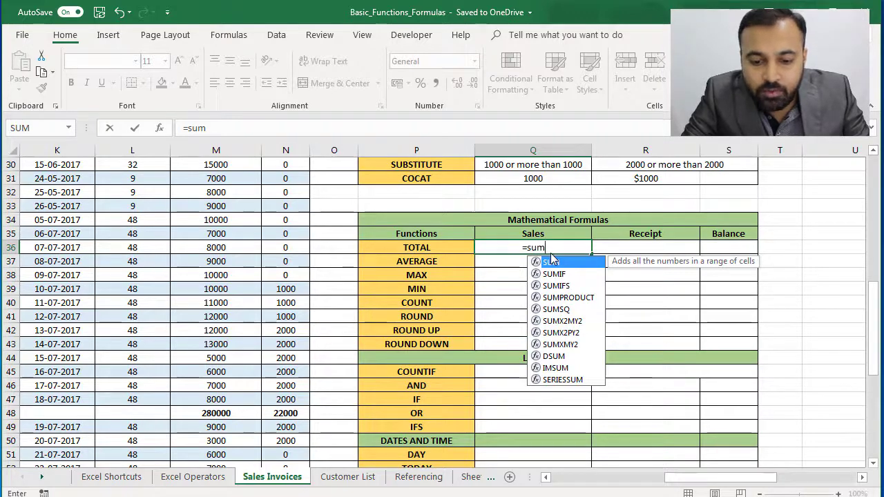
Look through the functions suggested for "sum", from SUM to SUMX2MY2 and back.
key("Down")
key("Down")
key("Down")
key("Down")
key("Down")
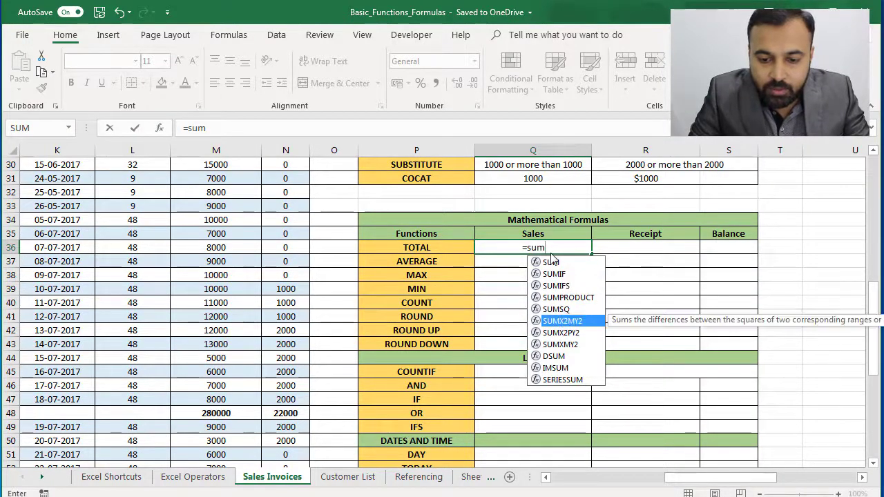
key("Up")
key("Up")
key("Up")
key("Up")
key("Up")
key("Down")
key("Down")
key("Down")
key("Down")
key("Down")
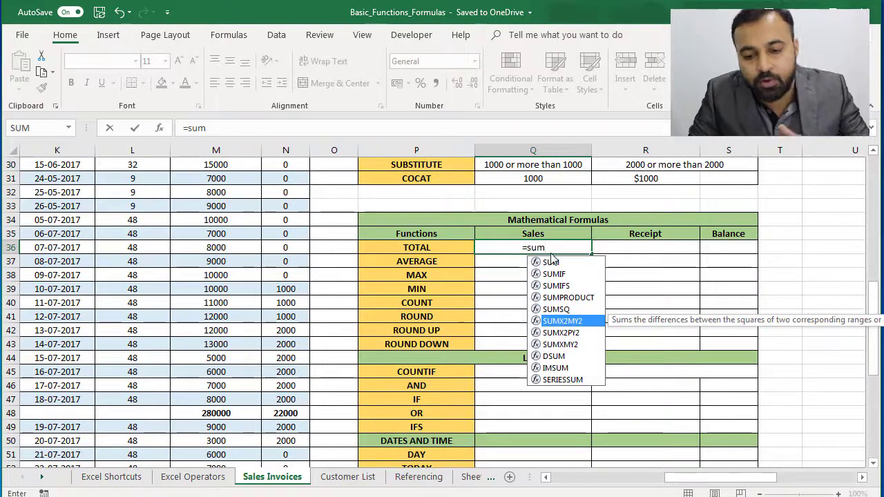
key("Up")
key("Up")
key("Up")
key("Up")
key("Up")
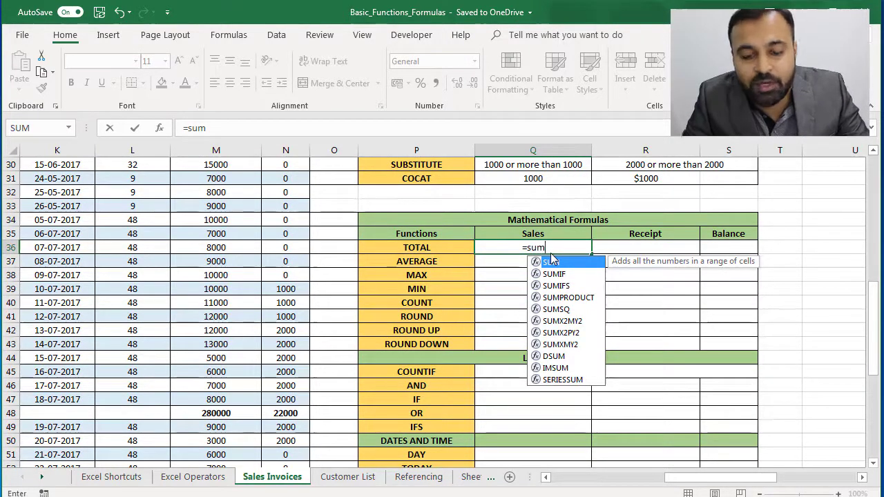
Insert the SUM function in Q36 with the April invoice amounts J5:J15 as its first range.
key("Tab")
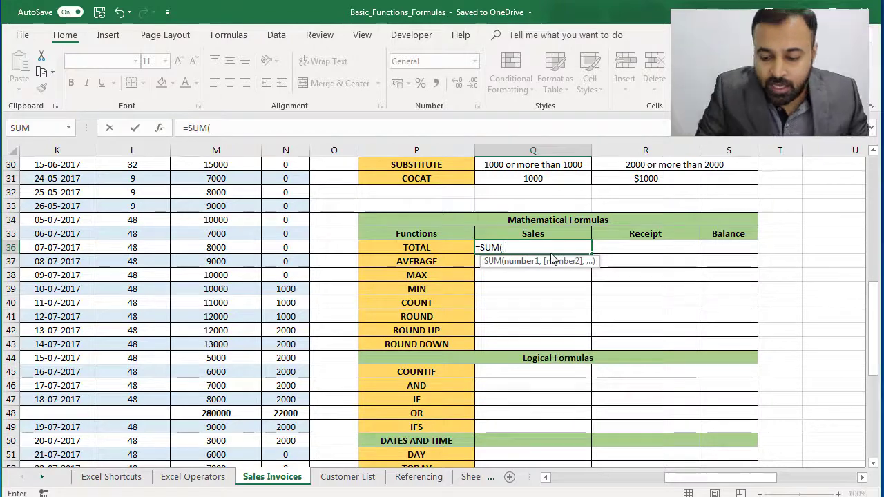
key("Left")
key("Left")
key("Left")
key("Left")
key("Left")
key("Left")
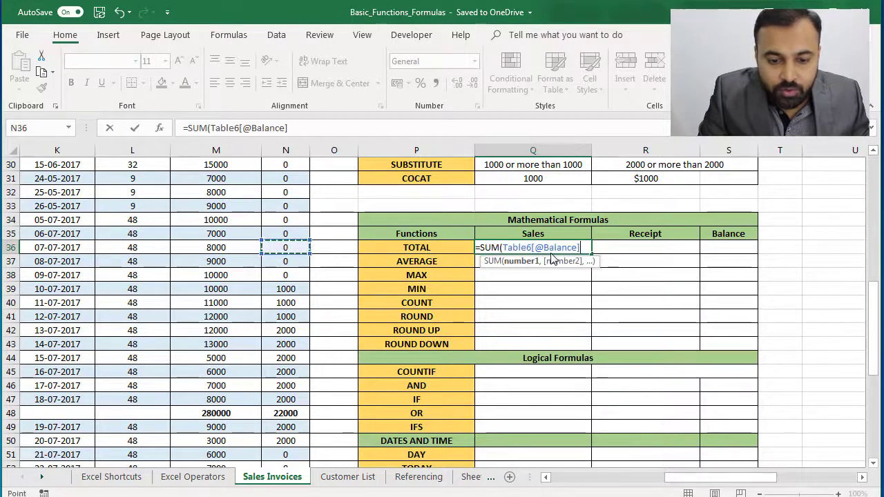
key("Left")
key("Left")
key("Up")
key("Up")
key("Up")
key("Up")
key("Up")
key("Up")
key("Up")
key("Up")
key("Up")
key("Up")
key("Up")
key("Up")
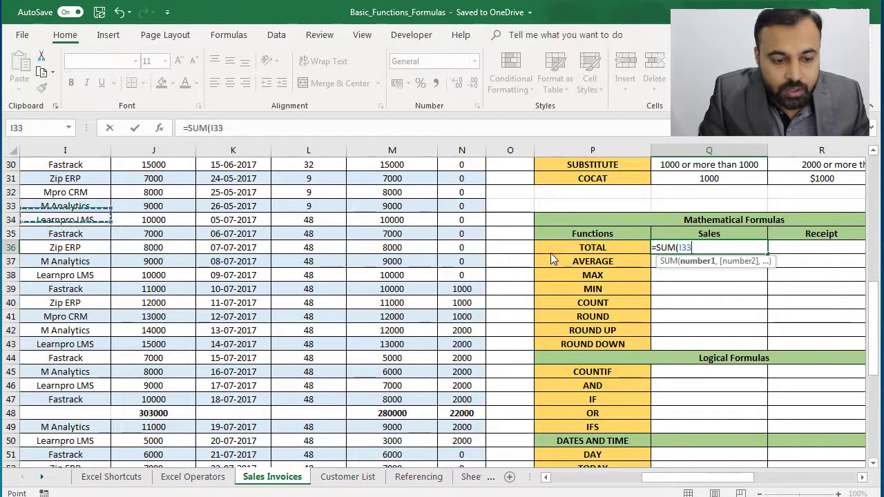
key("Up")
key("Up")
key("Up")
key("Up")
key("Up")
key("Up")
key("Up")
key("Up")
key("Up")
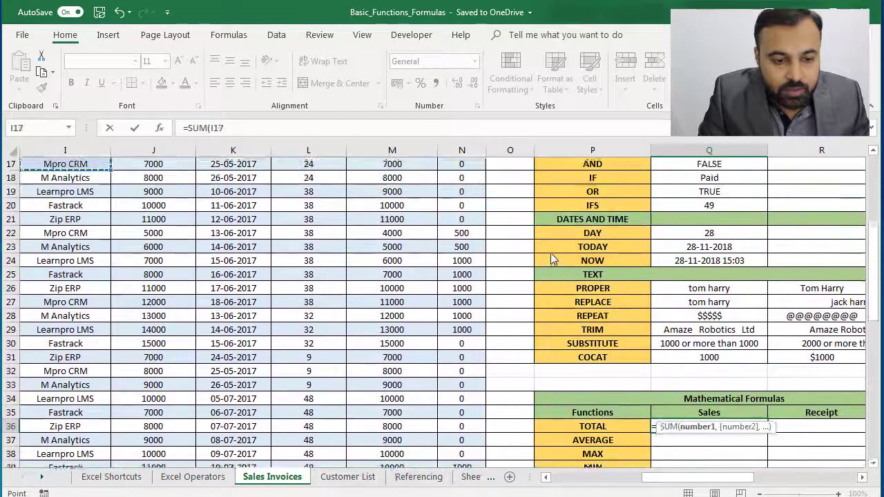
key("Up")
key("Up")
key("Up")
key("Up")
key("Up")
key("Up")
key("Up")
key("Up")
key("Up")
key("Up")
key("Up")
key("Up")
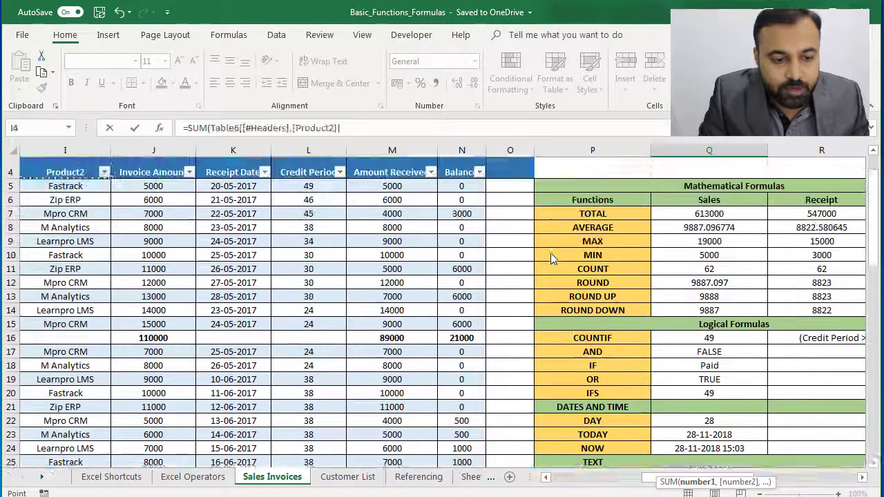
key("Right")
key("Down")
key("Down")
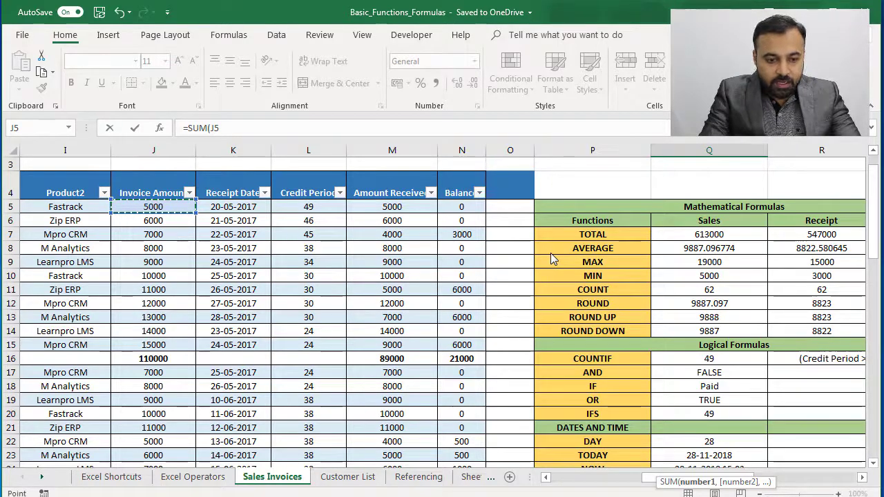
key("shift+Down")
key("shift+Down")
key("shift+Down")
key("shift+Down")
key("shift+Down")
key("shift+Down")
key("shift+Down")
key("shift+Down")
key("shift+Down")
key("shift+Down")
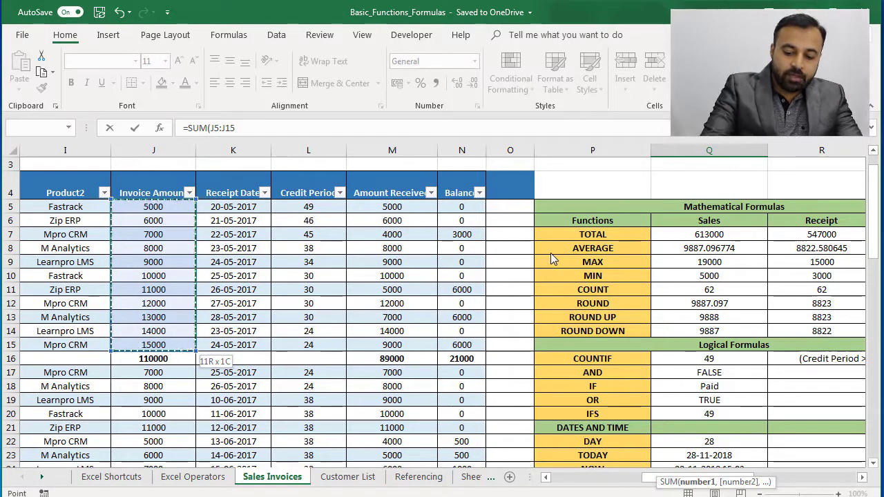
Add invoice amounts J17:J47 as the second range of the SUM formula, leaving out the subtotal rows.
type(",")
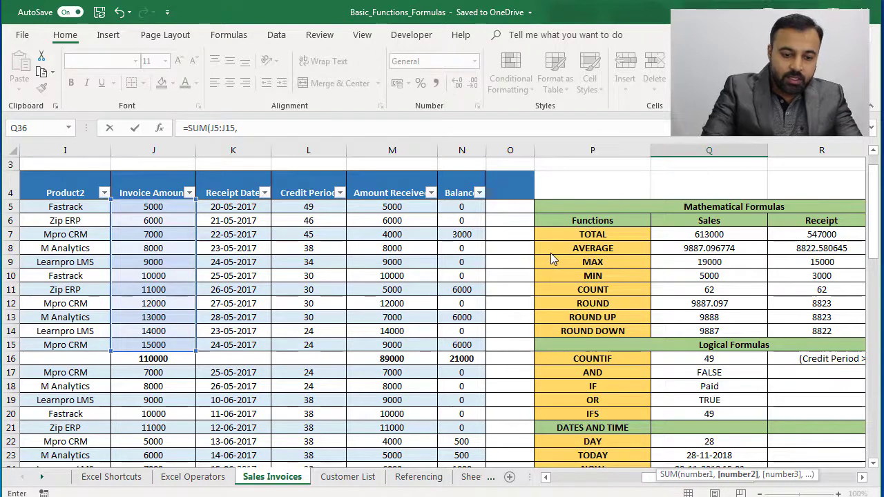
left_click(182, 375)
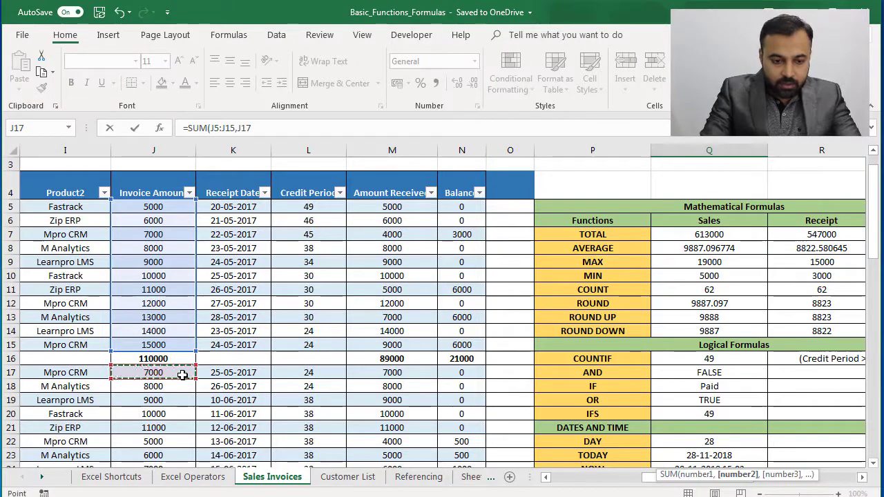
key("shift+Down")
key("shift+Down")
key("shift+Down")
key("shift+Down")
key("shift+Down")
key("shift+Down")
key("shift+Down")
key("shift+Down")
key("shift+Down")
key("shift+Down")
key("shift+Down")
key("shift+Down")
key("shift+Down")
key("shift+Down")
key("shift+Down")
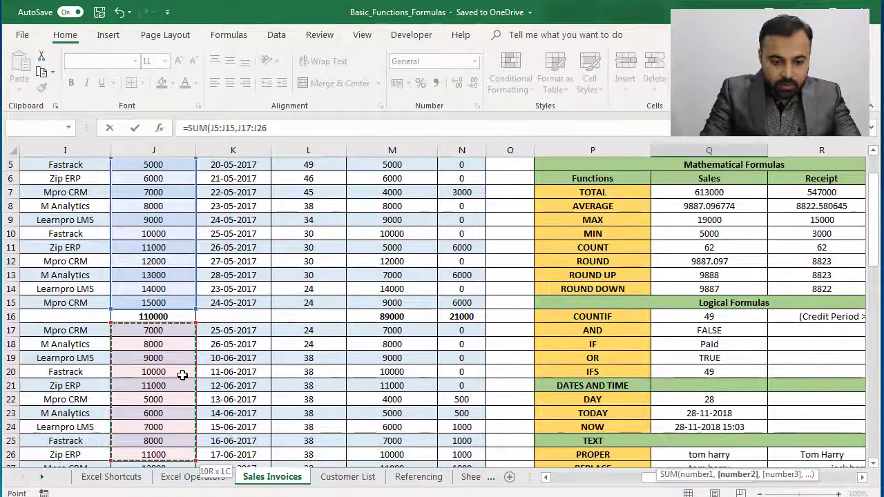
key("shift+Down")
key("shift+Down")
key("shift+Down")
key("shift+Down")
key("shift+Down")
key("shift+Down")
key("shift+Down")
key("shift+Down")
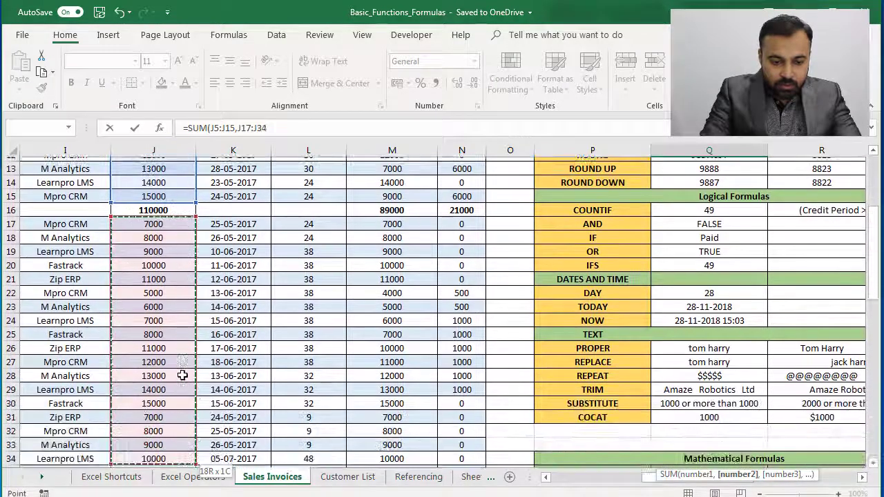
key("shift+Down")
key("shift+Down")
key("shift+Down")
key("shift+Down")
key("shift+Down")
key("shift+Down")
key("shift+Down")
key("shift+Down")
key("shift+Down")
key("shift+Down")
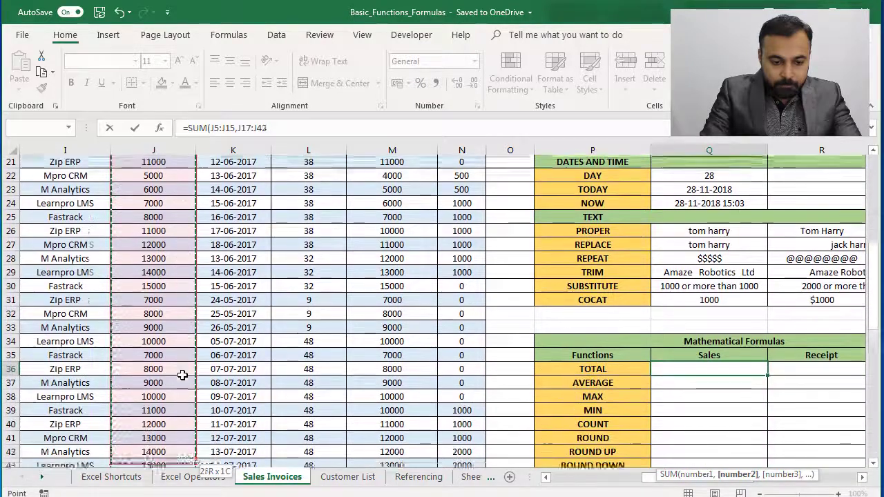
key("shift+Up")
key("shift+Up")
key("shift+Up")
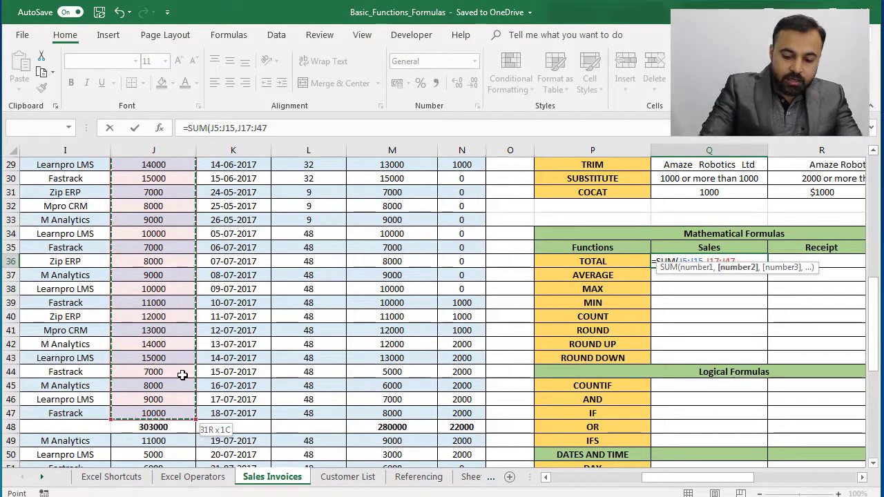
Add invoice amounts J49:J68 as the third range of the SUM formula in Q36, complete it and check the cell.
type(",")
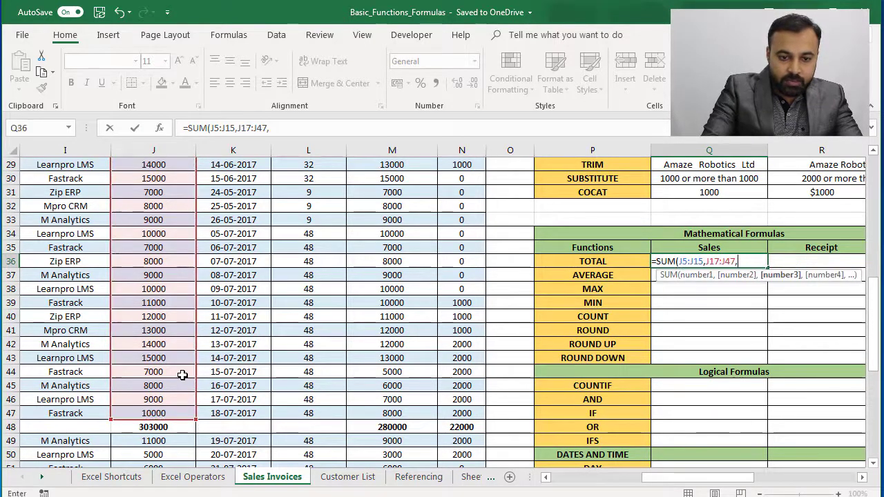
left_click(289, 132)
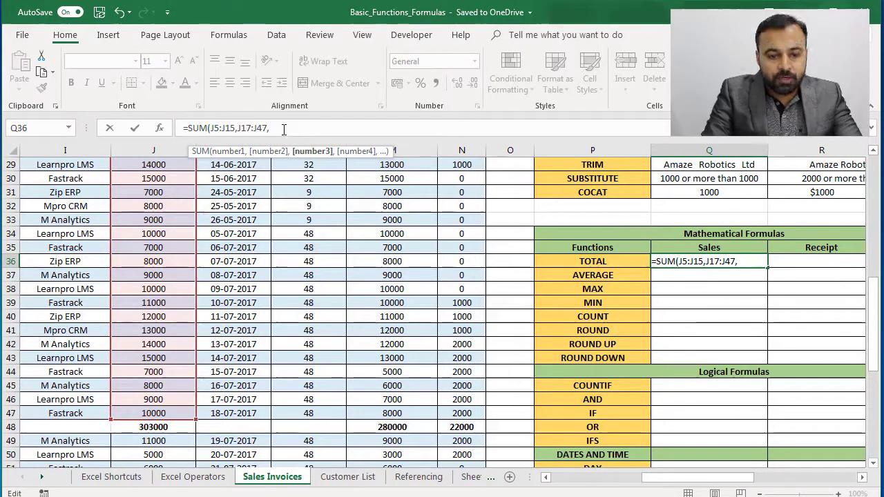
left_click(160, 446)
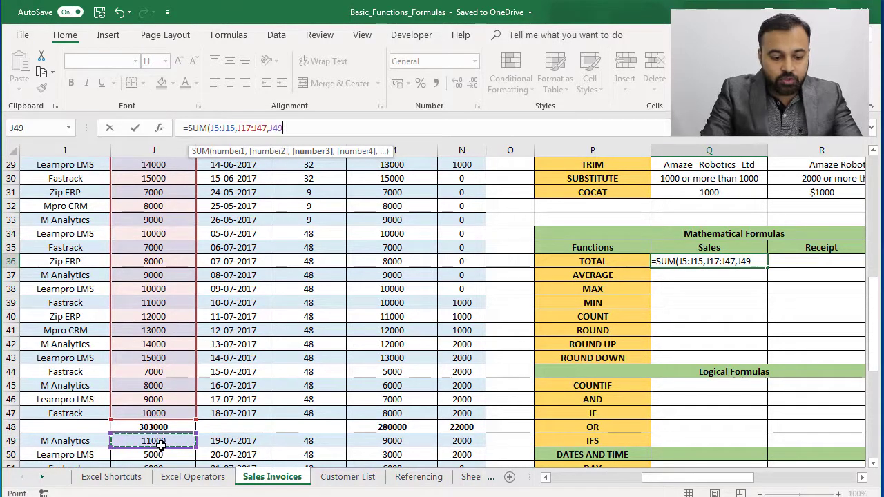
left_click_drag(160, 445, 159, 400)
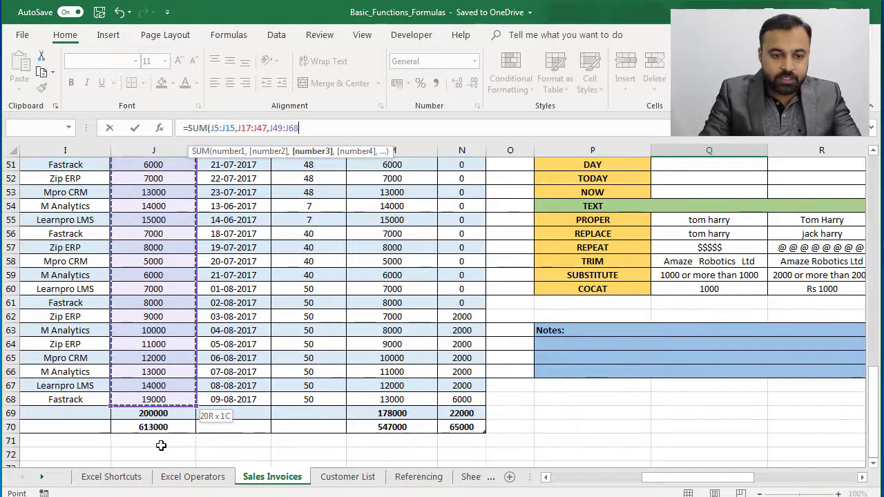
type(")")
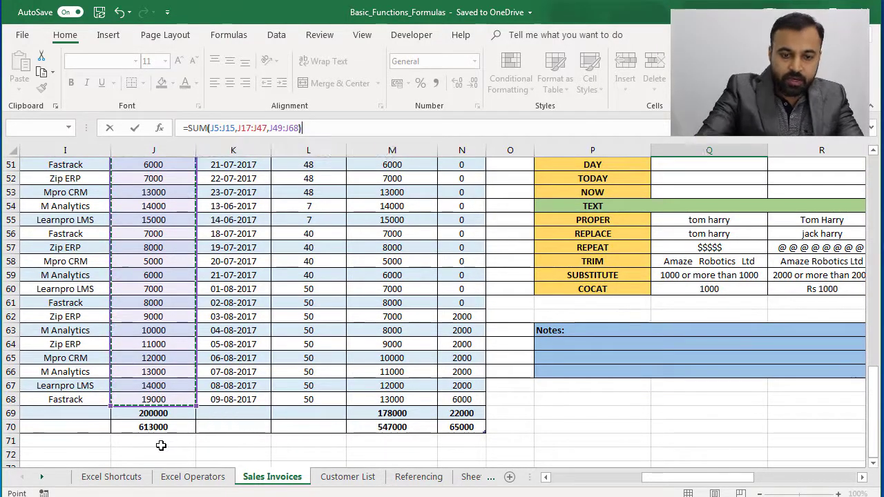
key("Return")
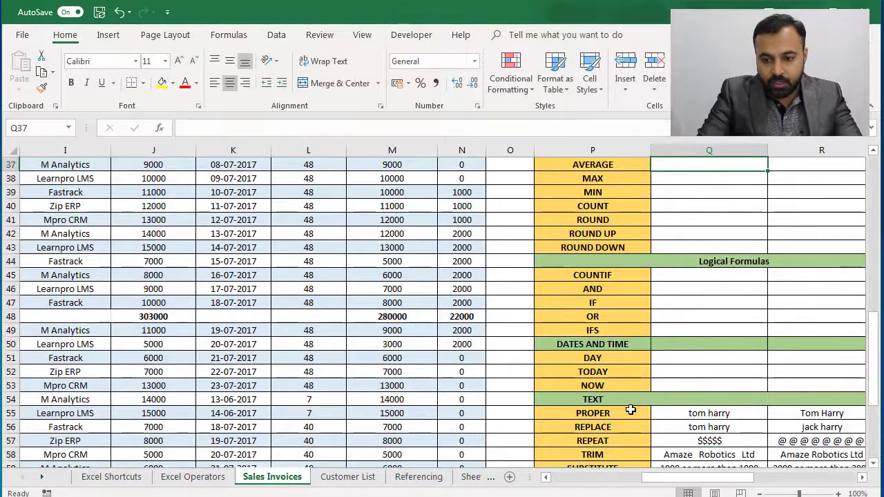
left_click_drag(875, 359, 875, 338)
left_click(731, 221)
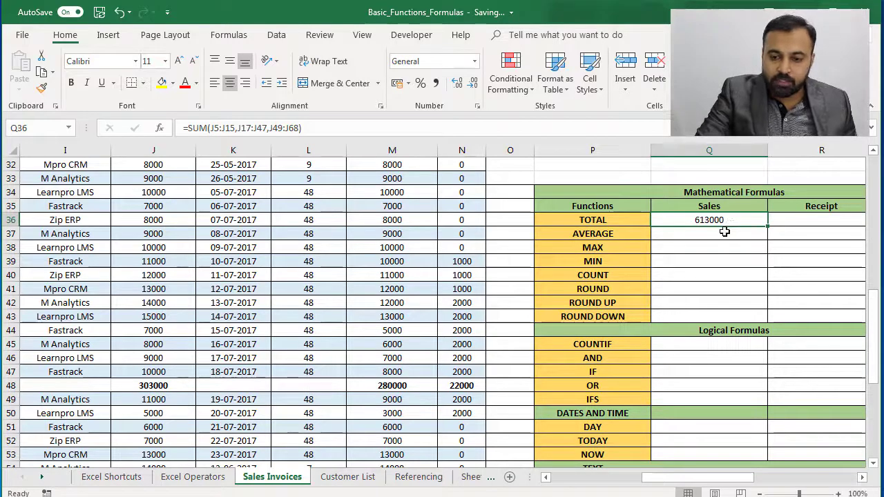
Start a formula with the AVERAGE function in the Sales AVERAGE cell Q37.
left_click(725, 232)
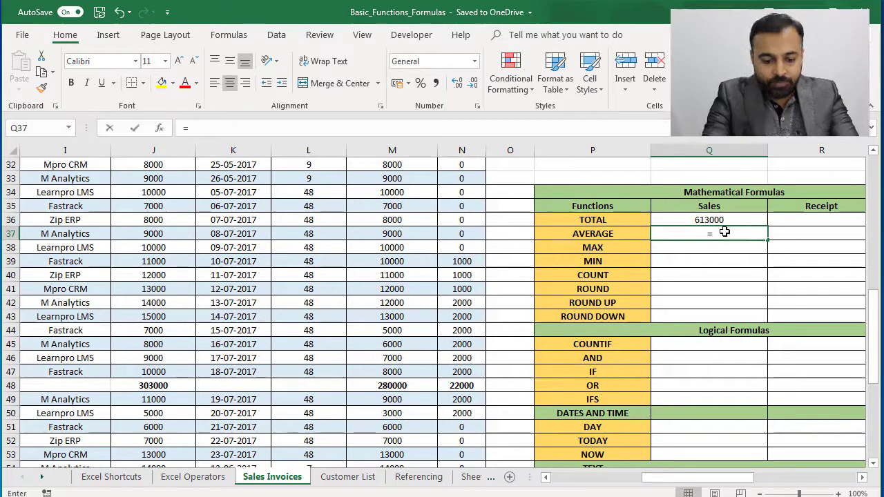
type("av")
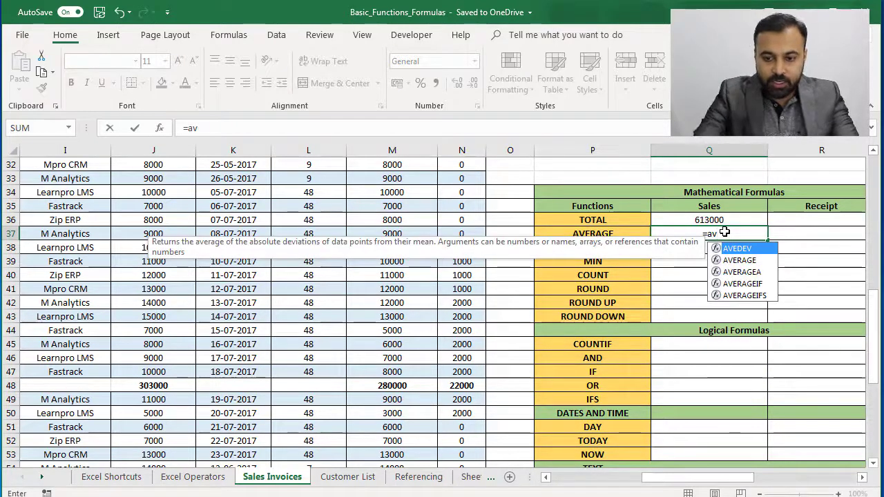
key("Down")
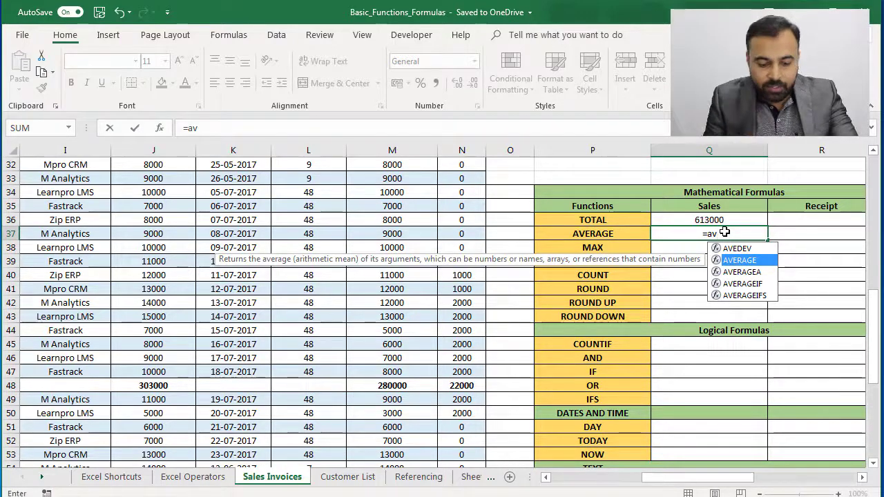
key("Tab")
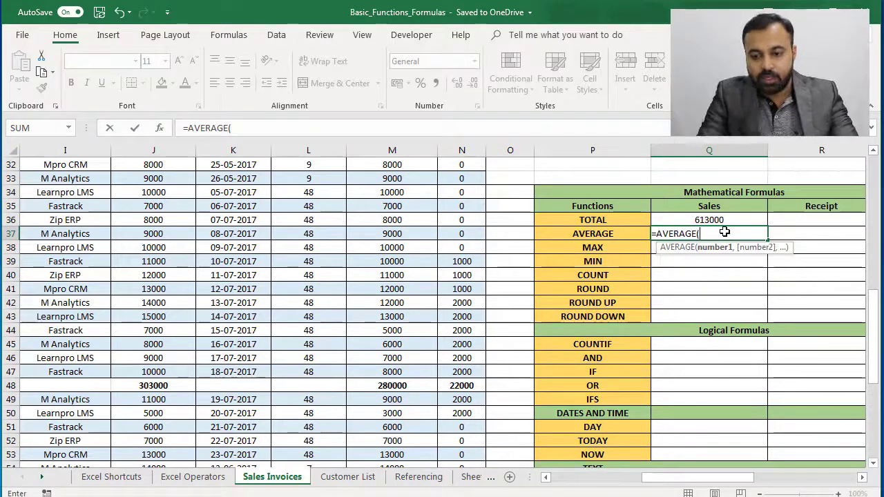
Set the April invoice amounts J5:J15 as the first range of the AVERAGE formula.
key("Left")
key("Left")
key("Left")
key("Left")
key("Left")
key("Left")
key("Left")
key("Left")
key("Left")
key("Left")
key("Left")
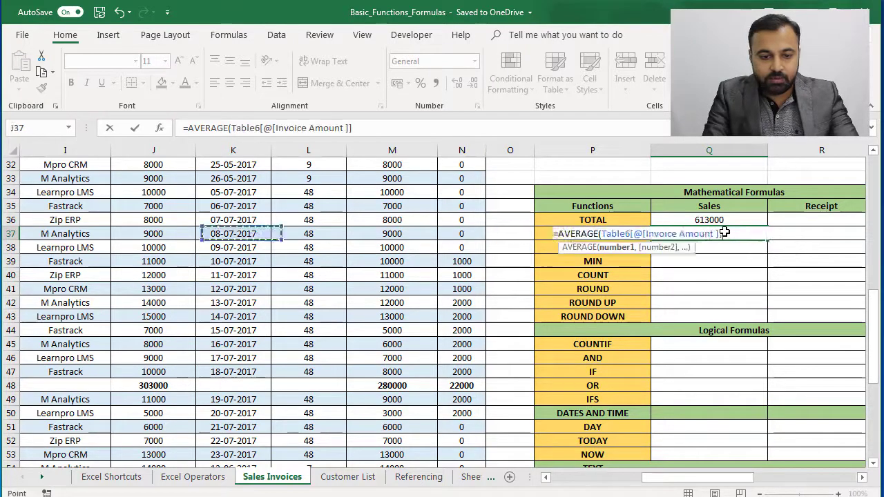
key("Up")
key("Up")
key("Up")
key("Up")
key("Up")
key("Up")
key("Up")
key("Up")
key("Up")
key("Up")
key("Up")
key("Up")
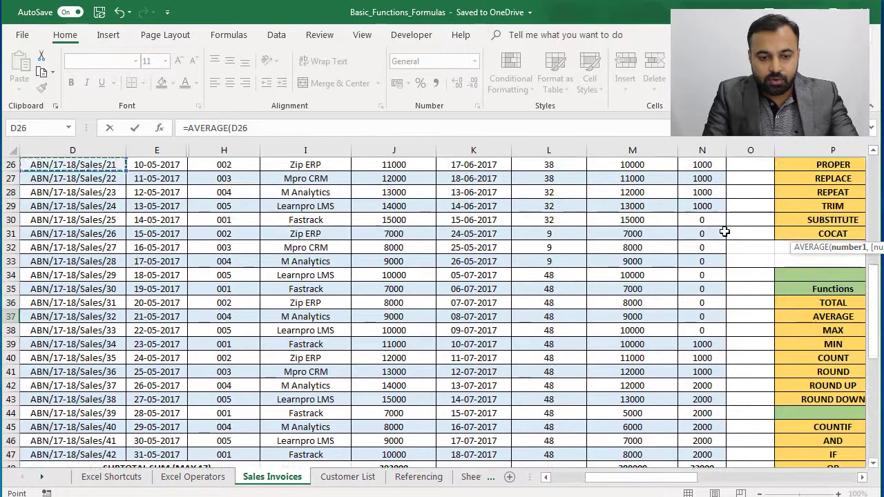
key("Up")
key("Up")
key("Up")
key("Up")
key("Up")
key("Up")
key("Up")
key("Up")
key("Up")
key("Up")
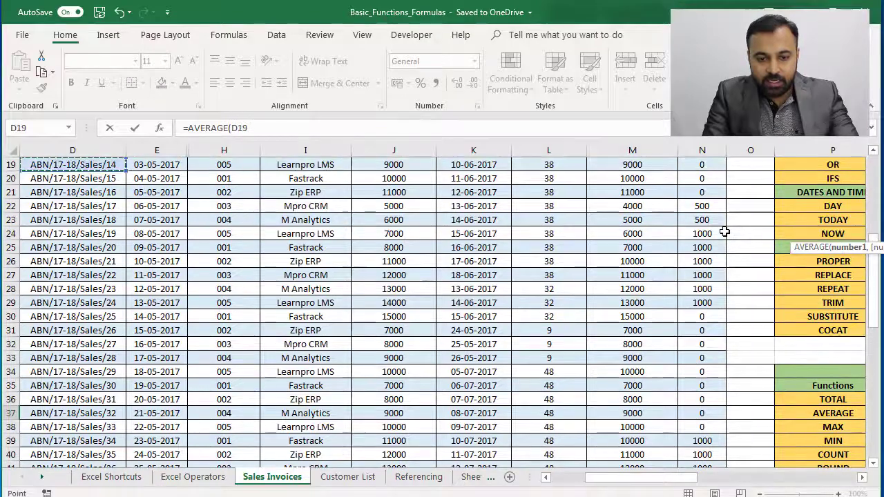
key("Up")
key("Up")
key("Up")
key("Up")
key("Up")
key("Up")
key("Up")
key("Up")
key("Up")
key("Up")
key("Up")
key("Up")
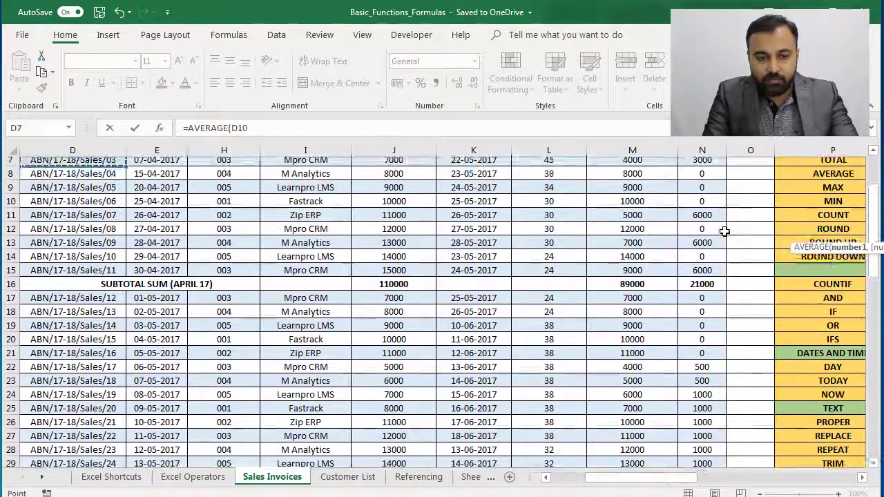
key("Up")
key("Up")
key("Right")
key("Right")
key("Right")
key("Right")
key("Right")
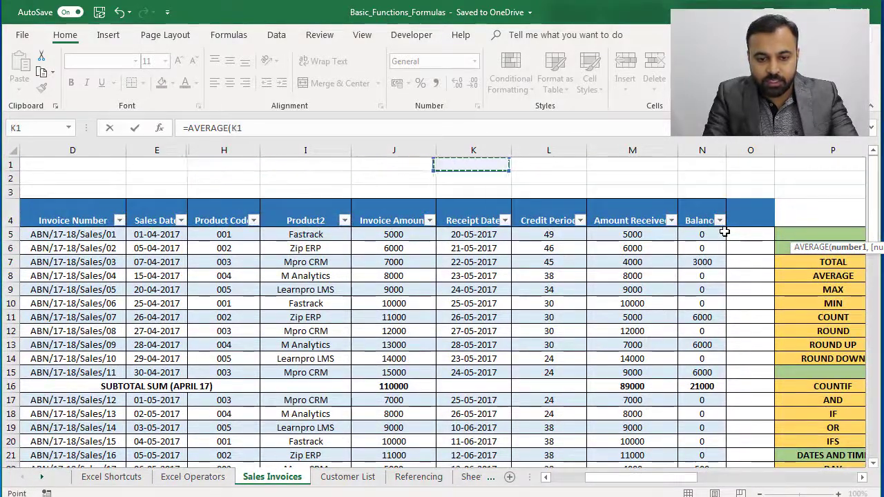
key("Left")
key("Down")
key("Down")
key("Down")
key("Down")
key("Down")
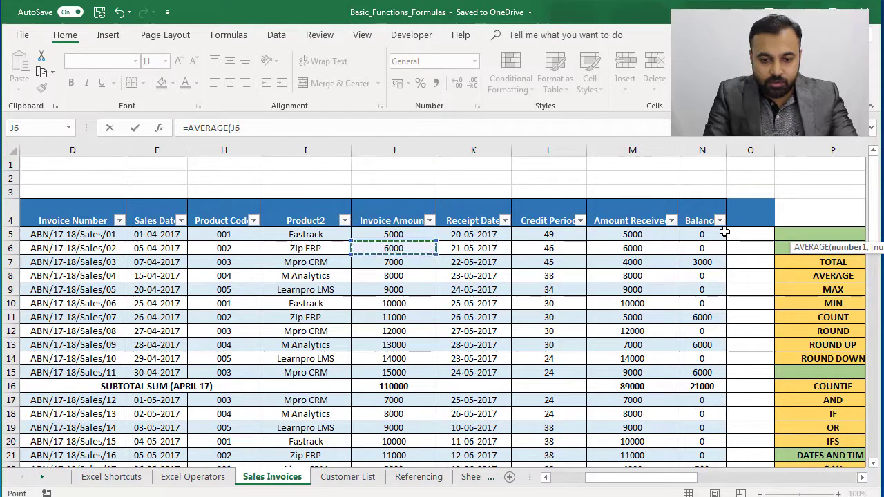
key("Up")
key("shift+Down")
key("shift+Down")
key("shift+Down")
key("shift+Down")
key("shift+Down")
key("shift+Down")
key("shift+Down")
key("shift+Down")
key("shift+Down")
key("shift+Down")
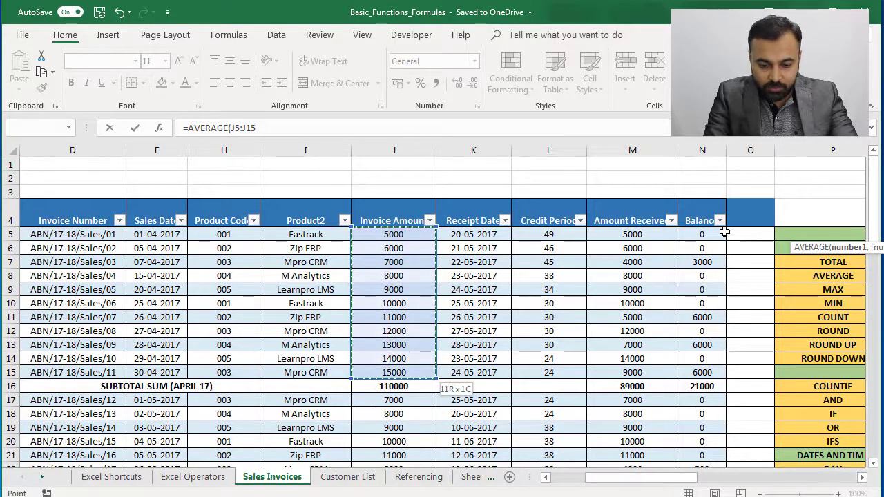
Add the May invoice amounts J17:J47 as the second range of the AVERAGE formula, leaving out the subtotal rows.
type(",")
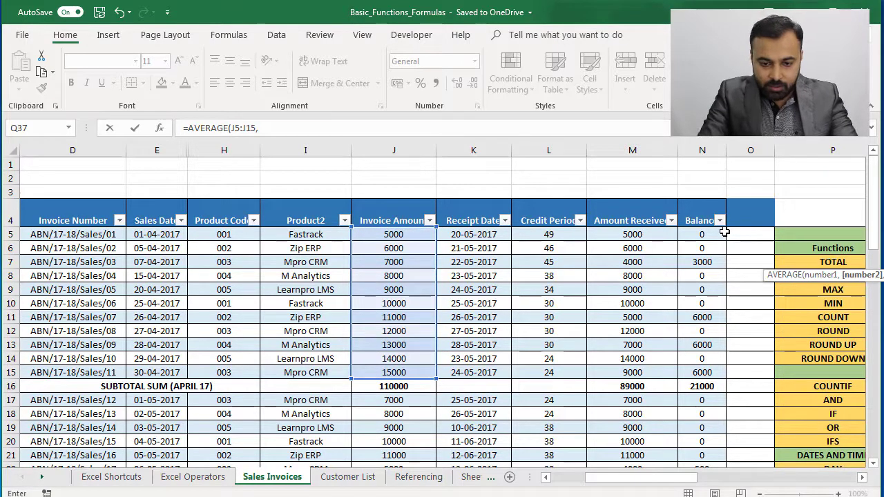
key("Left")
key("Left")
key("Left")
key("Left")
key("Left")
key("Left")
key("Left")
key("Up")
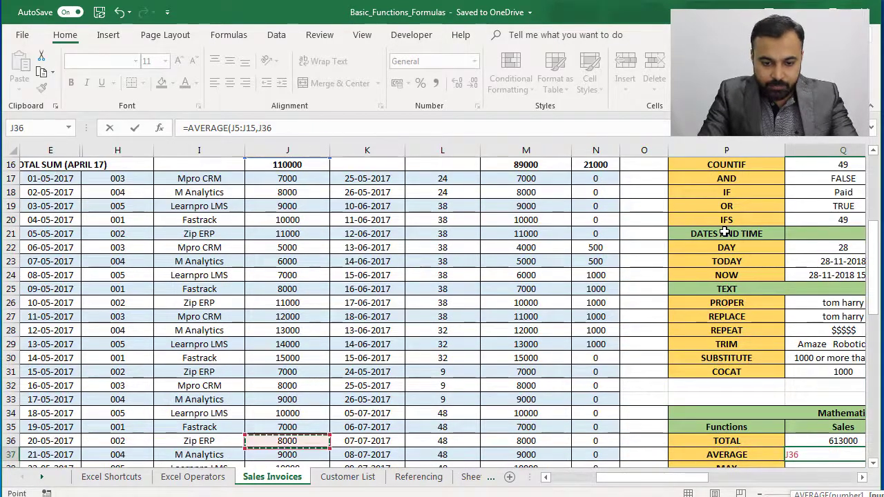
key("Up")
key("Up")
key("Up")
key("Up")
key("Up")
key("Up")
key("Up")
key("Up")
key("Up")
key("Up")
key("Up")
key("Up")
key("Up")
key("Up")
key("Up")
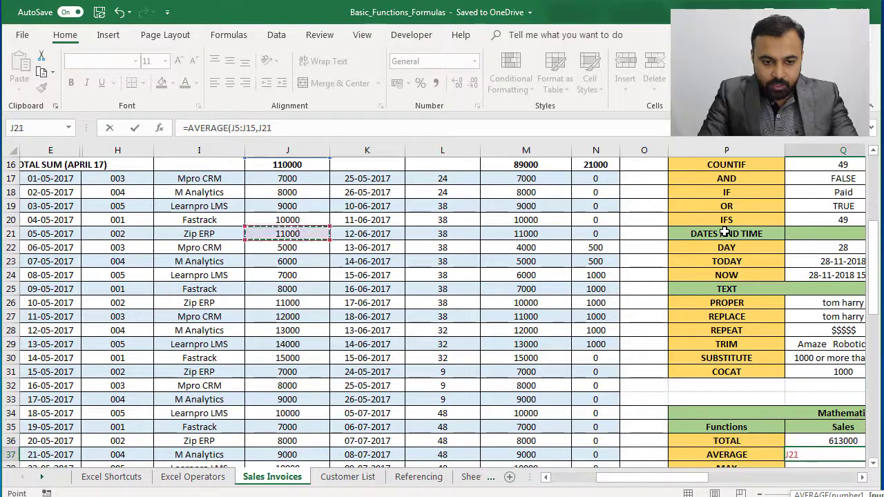
key("Up")
key("Up")
key("Up")
key("Up")
key("shift+Down")
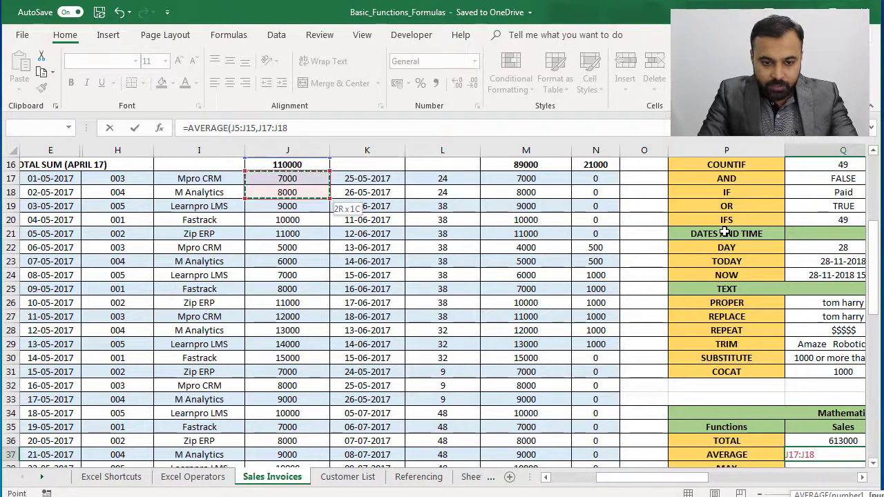
key("shift+Down")
key("shift+Down")
key("shift+Down")
key("shift+Down")
key("shift+Down")
key("shift+Down")
key("shift+Down")
key("shift+Down")
key("shift+Down")
key("shift+Down")
key("shift+Down")
key("shift+Down")
key("shift+Down")
key("shift+Down")
key("shift+Down")
key("shift+Down")
key("shift+Down")
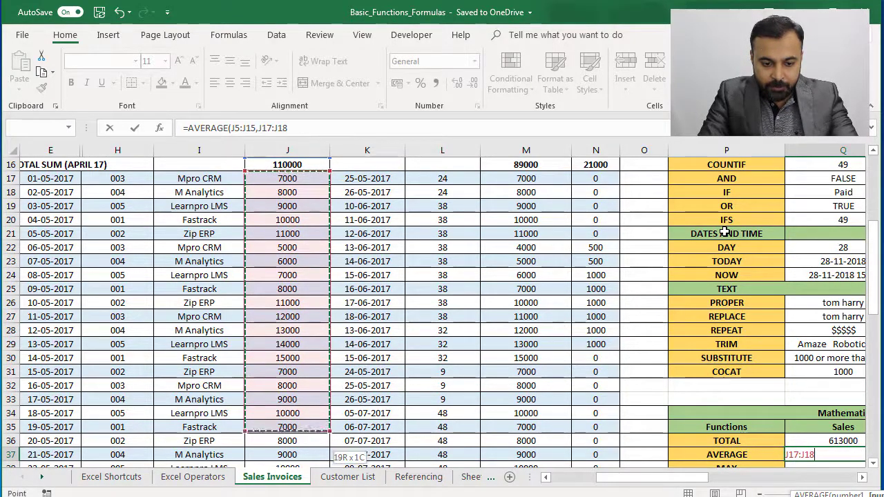
key("shift+Down")
key("shift+Down")
key("shift+Down")
key("shift+Down")
key("shift+Down")
key("shift+Down")
key("shift+Down")
key("shift+Down")
key("shift+Down")
key("shift+Down")
key("shift+Down")
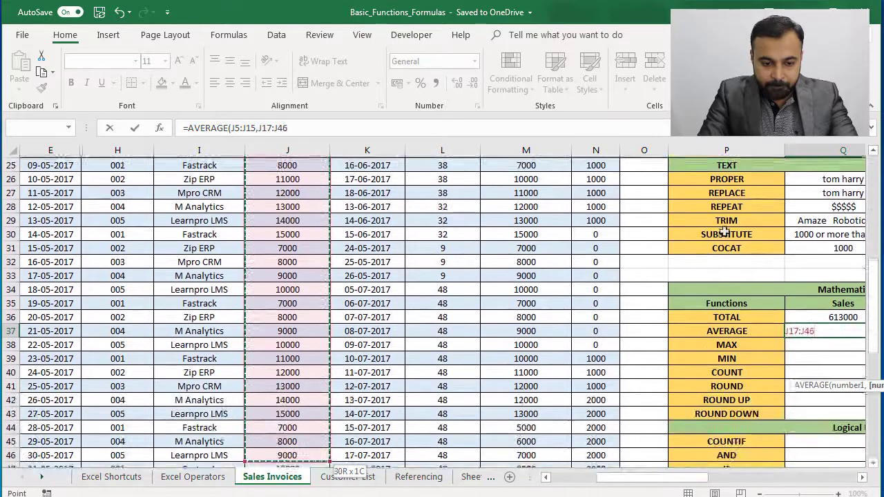
key("shift+Down")
key("shift+Down")
key("shift+Down")
key("shift+Down")
key("shift+Down")
key("shift+Down")
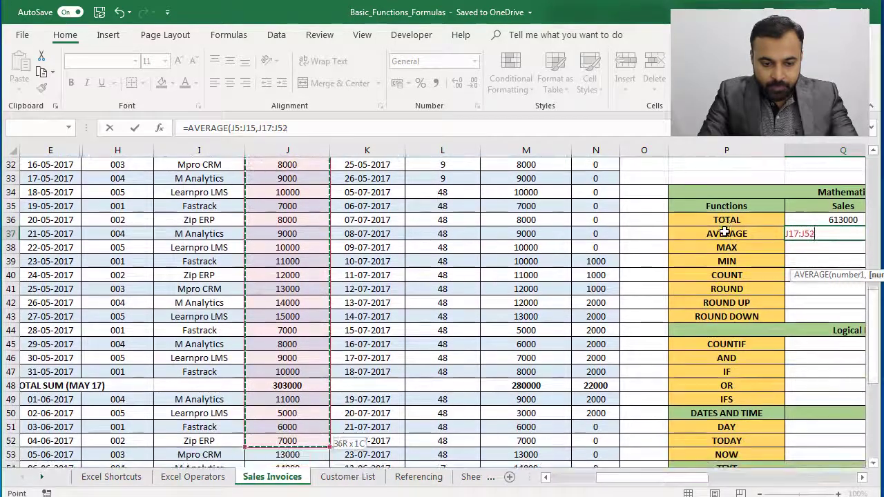
key("shift+Up")
key("shift+Up")
key("shift+Up")
key("shift+Up")
key("shift+Up")
Add the June invoice amounts J49:J68 as the third range of the AVERAGE formula and complete it.
type(",")
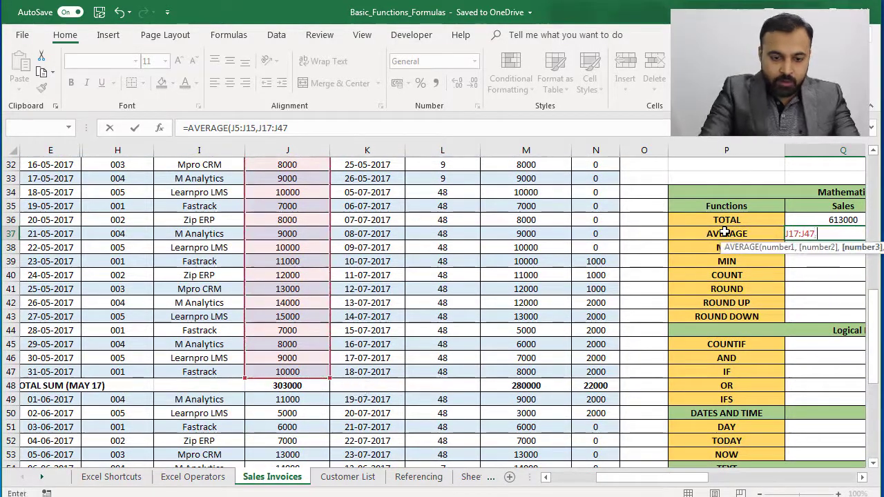
left_click(325, 400)
key("shift+Down")
key("shift+Down")
key("shift+Down")
key("shift+Down")
key("shift+Down")
key("shift+Down")
key("shift+Down")
key("shift+Down")
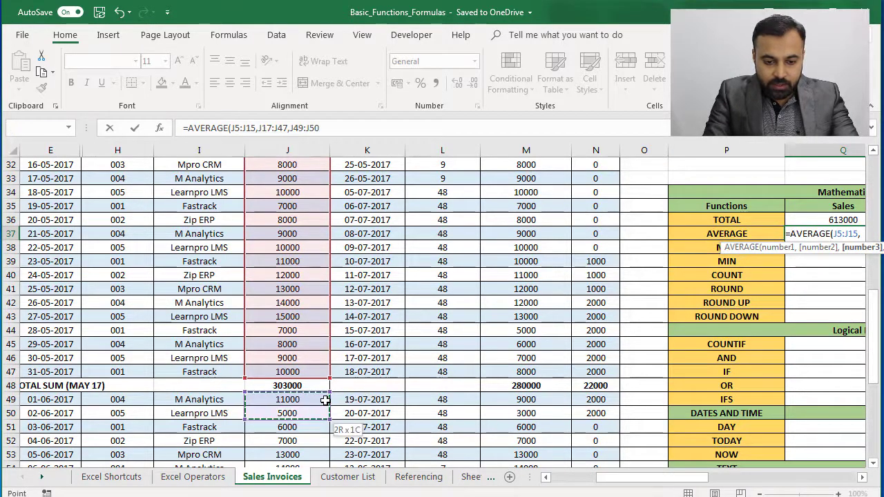
key("shift+Down")
key("shift+Down")
key("shift+Down")
key("shift+Down")
key("shift+Down")
key("shift+Down")
key("shift+Down")
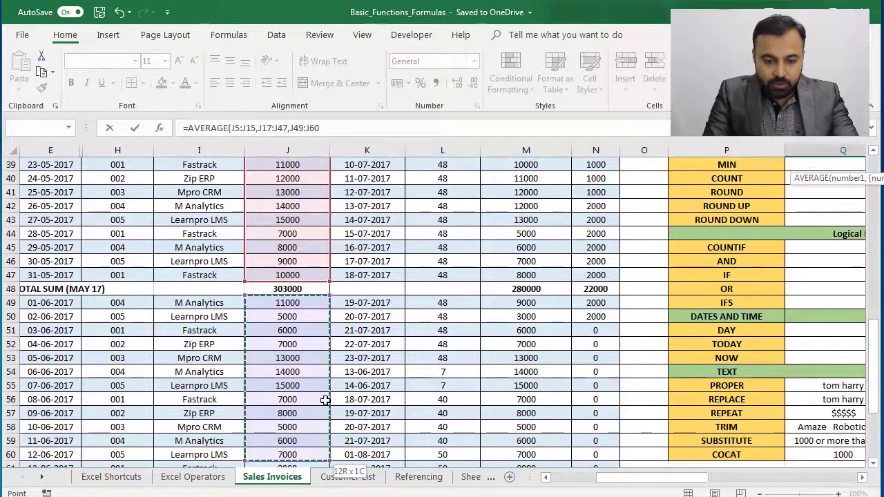
key("shift+Down")
key("shift+Down")
key("shift+Down")
key("shift+Down")
key("shift+Down")
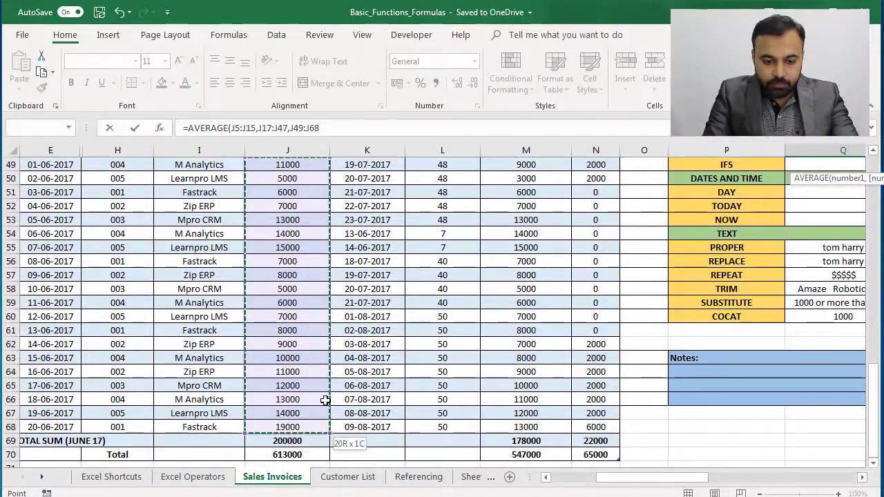
key("Return")
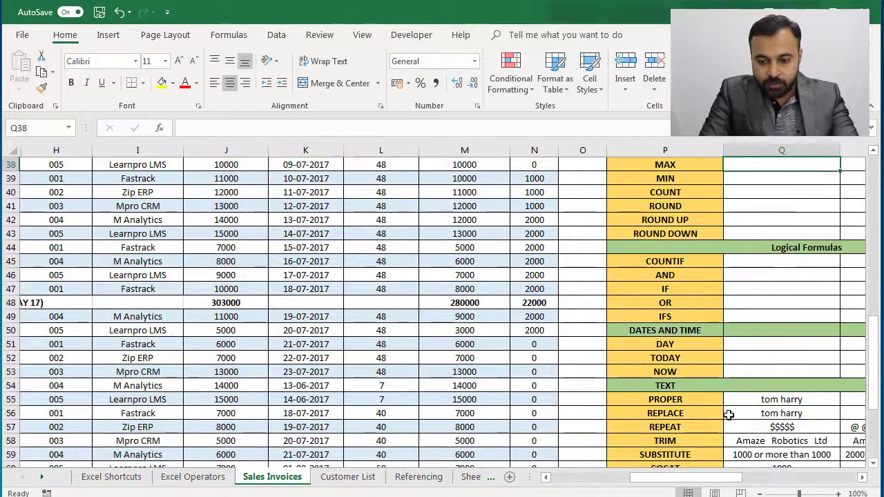
Start a formula with the MAX function in the Sales MAX cell Q38.
left_click_drag(726, 482, 738, 483)
left_click_drag(875, 372, 871, 307)
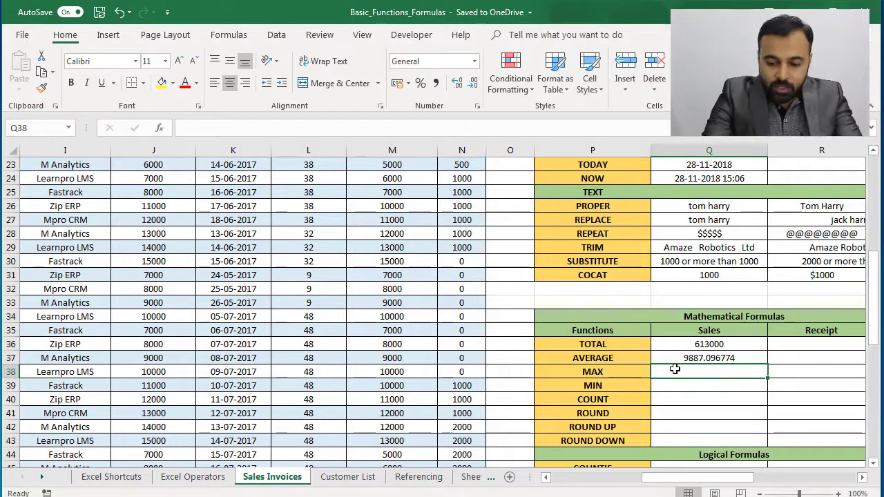
type("=max")
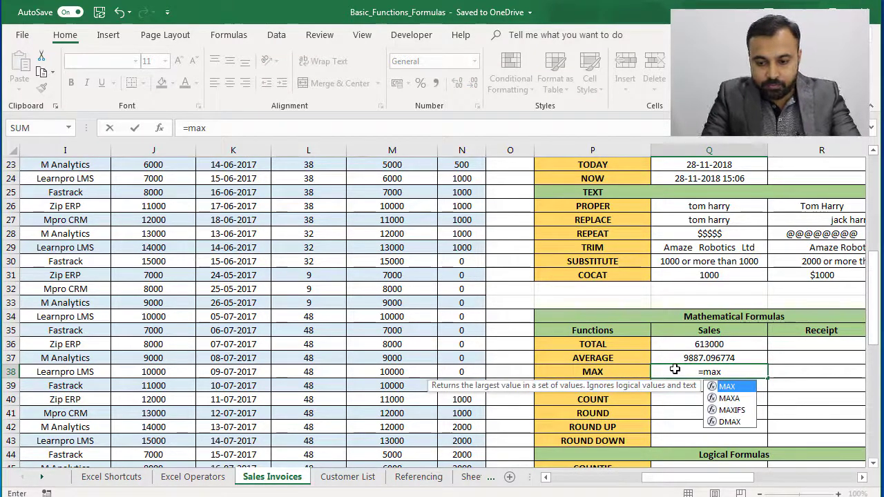
key("Tab")
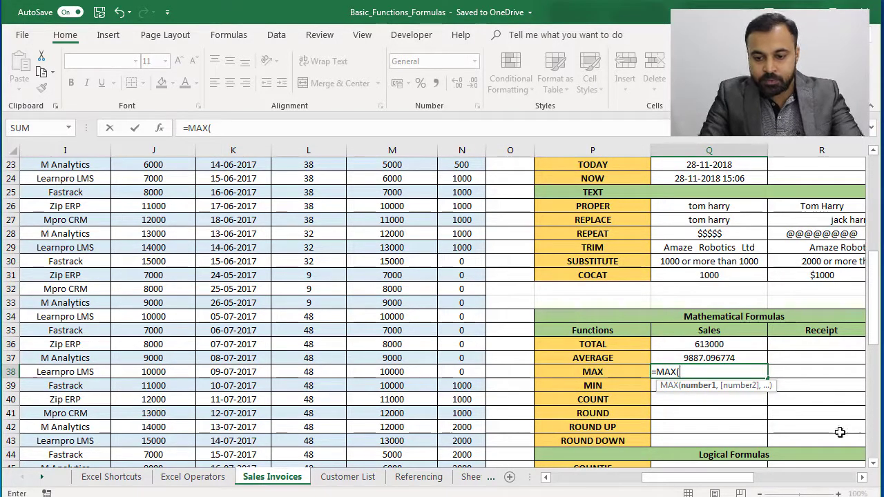
Set the April invoice amounts J5:J15 as the first range of the MAX formula.
left_click_drag(657, 479, 614, 467)
left_click_drag(873, 339, 862, 239)
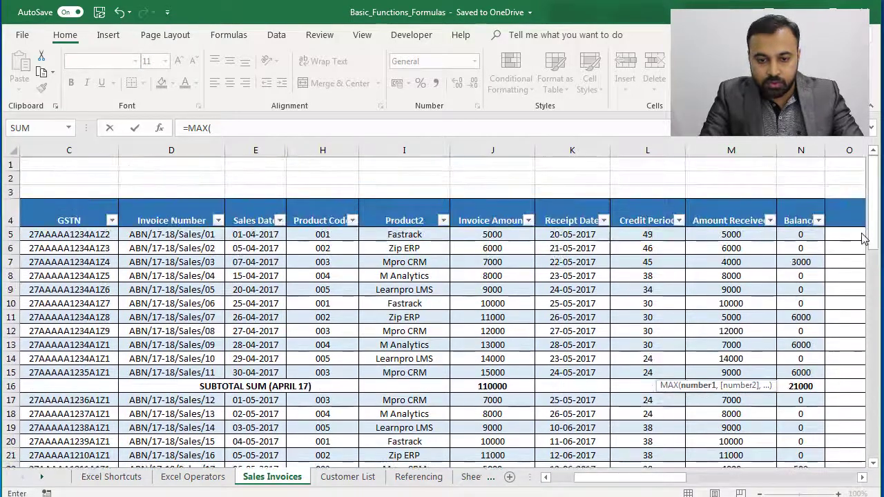
left_click(485, 235)
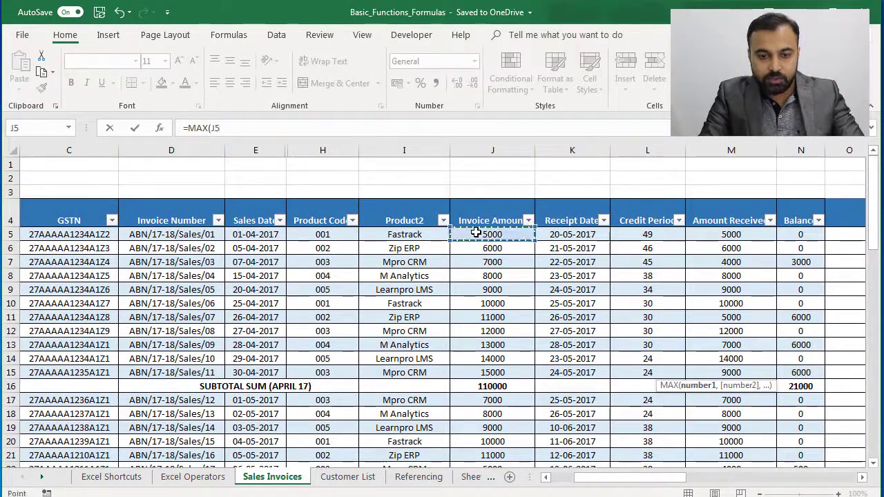
key("shift+Down")
key("shift+Down")
key("shift+Down")
key("shift+Down")
key("shift+Down")
key("shift+Down")
key("shift+Down")
key("shift+Down")
key("shift+Down")
key("shift+Down")
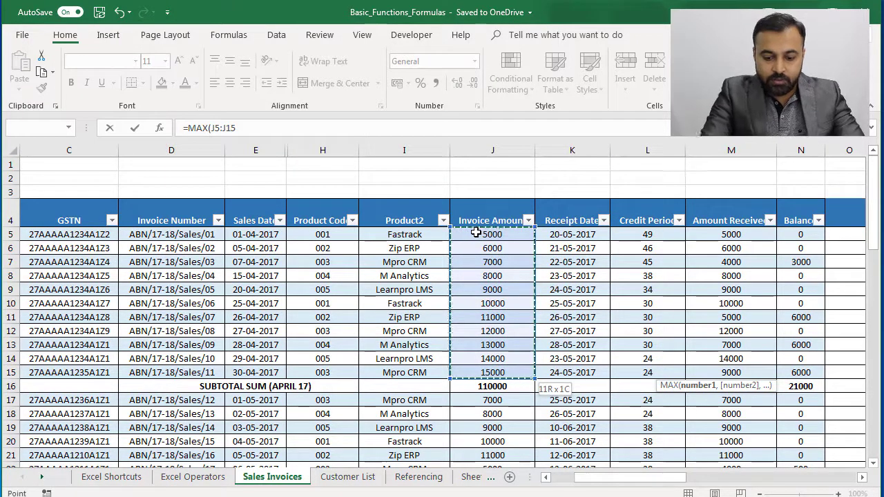
Add the May invoice amounts J17:J47 as the second range of the MAX formula, leaving out the subtotal rows.
type(",")
left_click(497, 400)
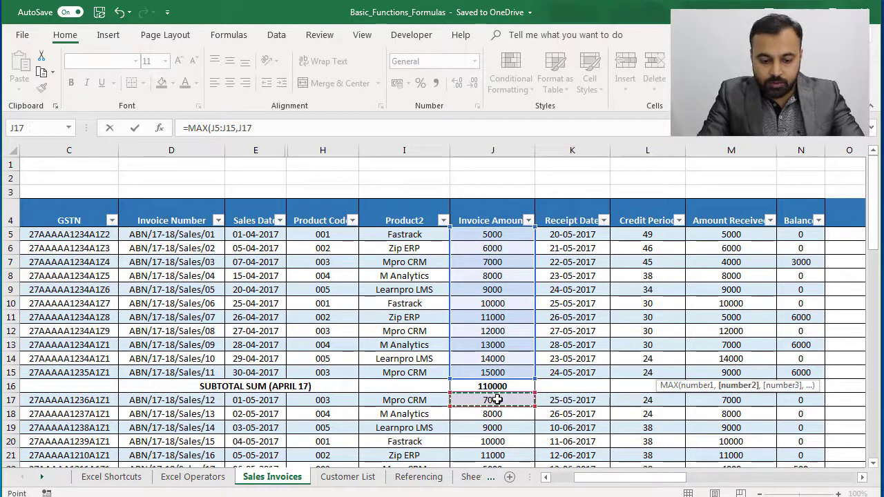
key("shift+Down")
key("shift+Down")
key("shift+Down")
key("shift+Down")
key("shift+Down")
key("shift+Down")
key("shift+Down")
key("shift+Down")
key("shift+Down")
key("shift+Down")
key("shift+Down")
key("shift+Down")
key("shift+Down")
key("shift+Down")
key("shift+Down")
key("shift+Down")
key("shift+Down")
key("shift+Down")
key("shift+Down")
key("shift+Down")
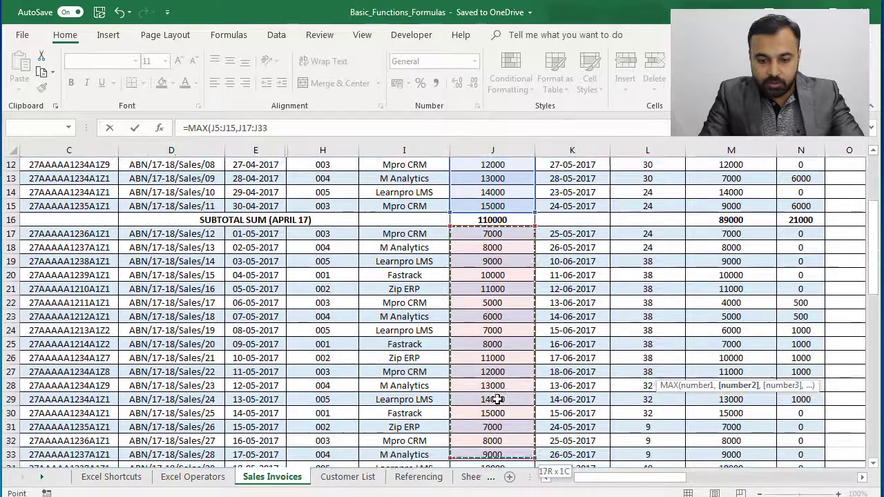
key("shift+Down")
key("shift+Down")
key("shift+Down")
key("shift+Down")
key("shift+Down")
key("shift+Down")
key("shift+Down")
key("shift+Down")
key("shift+Down")
key("shift+Down")
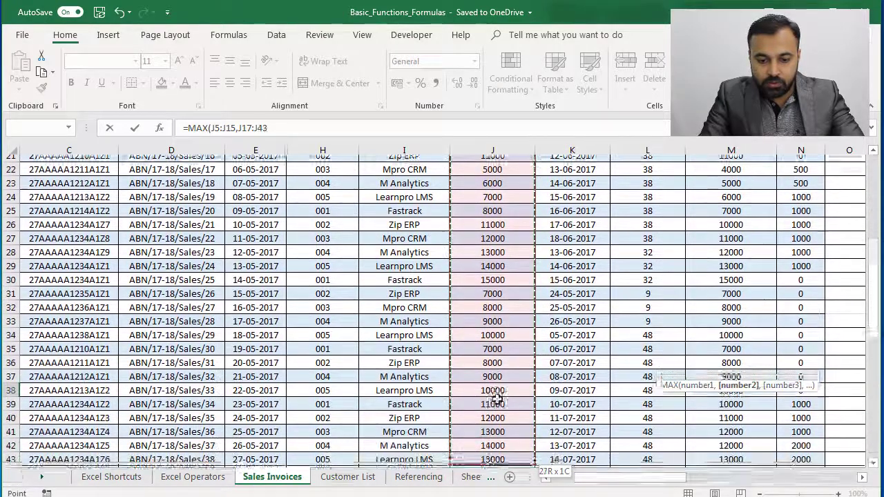
key("shift+Up")
key("shift+Up")
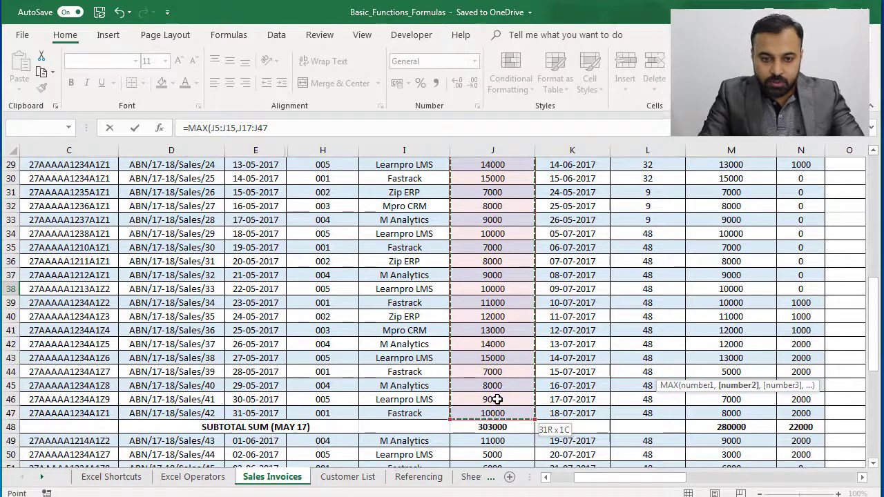
Add the June invoice amounts J49:J68 as the third range of the MAX formula, complete it and check cell Q38.
type(",")
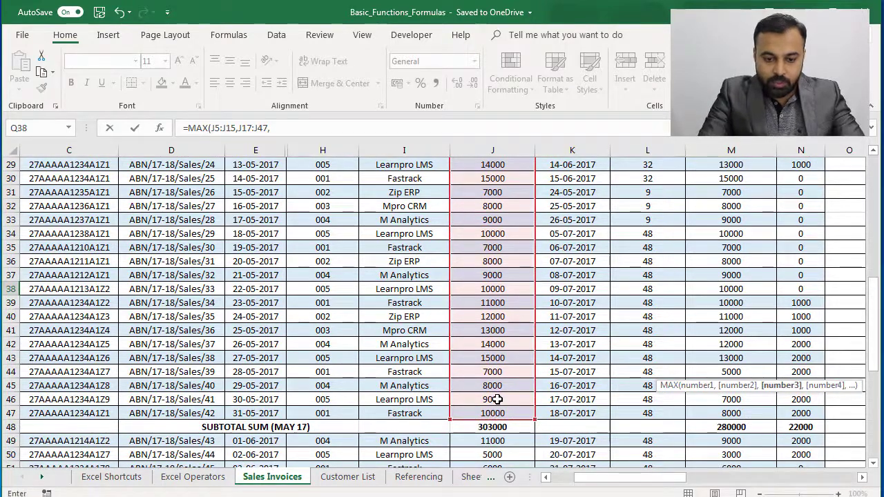
left_click(489, 440)
key("shift+Down")
key("shift+Down")
key("shift+Down")
key("shift+Down")
key("shift+Down")
key("shift+Down")
key("shift+Down")
key("shift+Down")
key("shift+Down")
key("shift+Down")
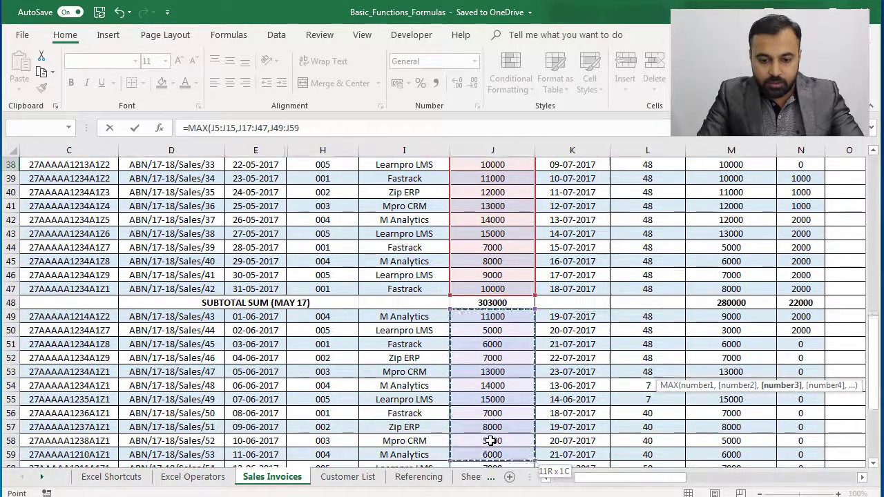
key("shift+Down")
key("shift+Down")
key("shift+Down")
key("shift+Down")
key("shift+Down")
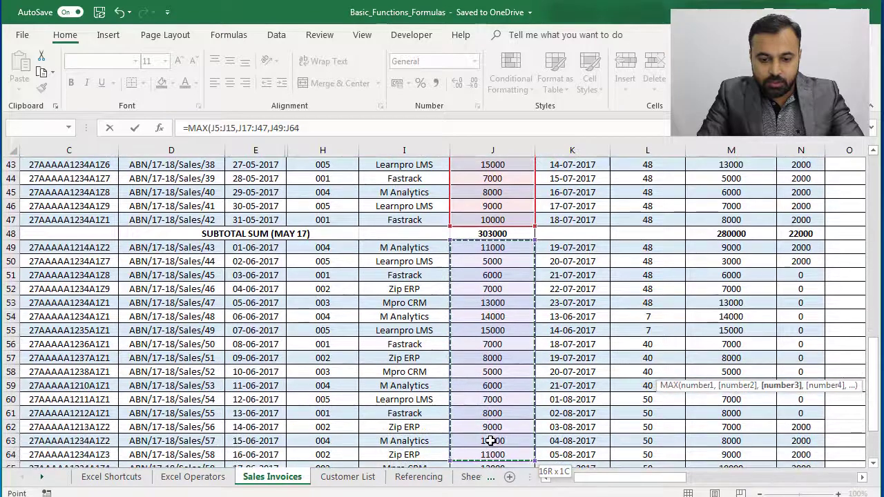
key("shift+Down")
key("shift+Down")
key("shift+Down")
key("shift+Down")
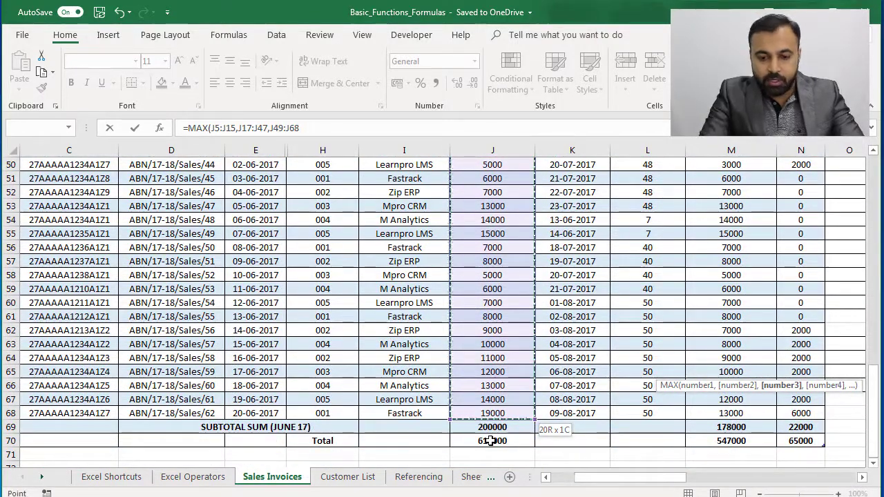
key("Return")
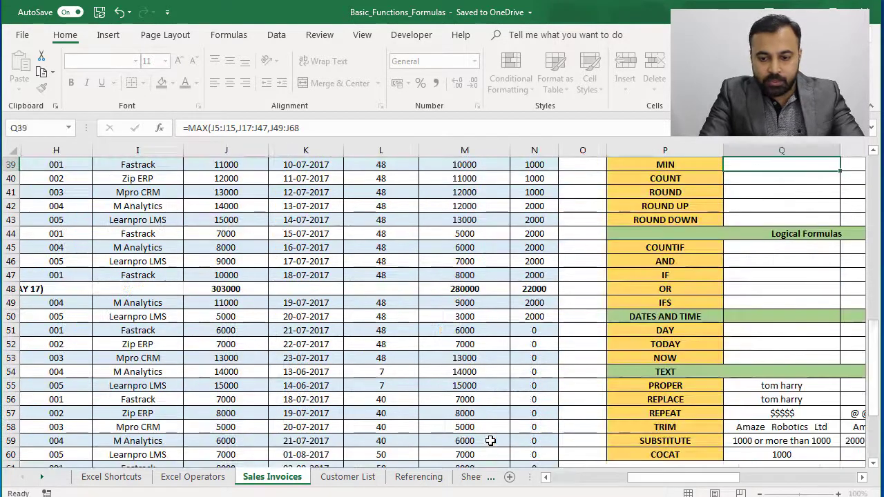
key("Up")
key("Up")
key("Up")
key("Down")
key("Down")
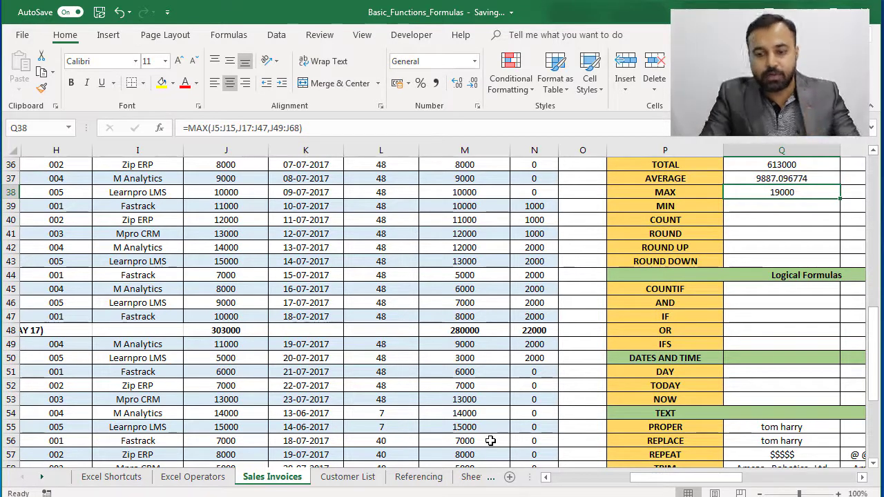
Start a formula with the MIN function in the Sales MIN cell Q39.
key("Down")
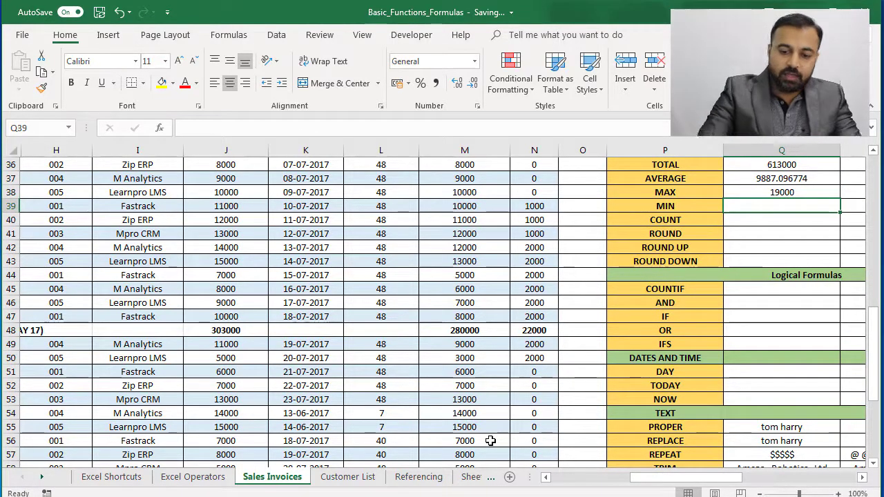
type("=")
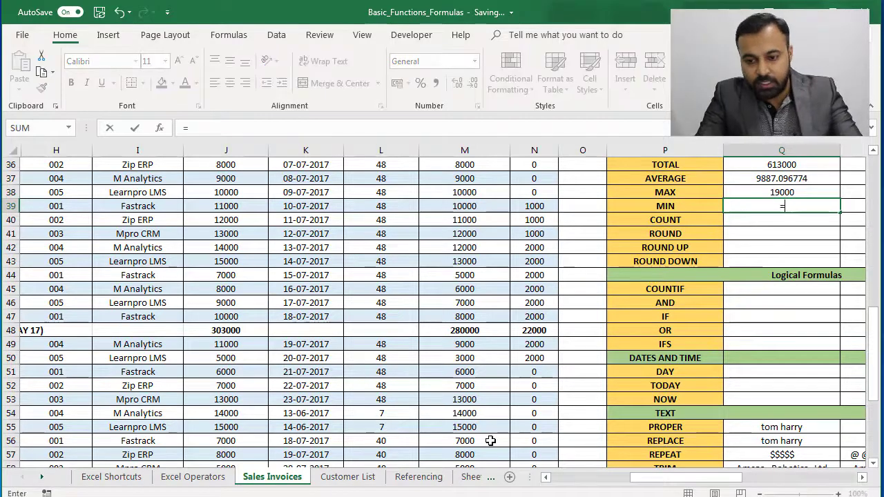
type("min")
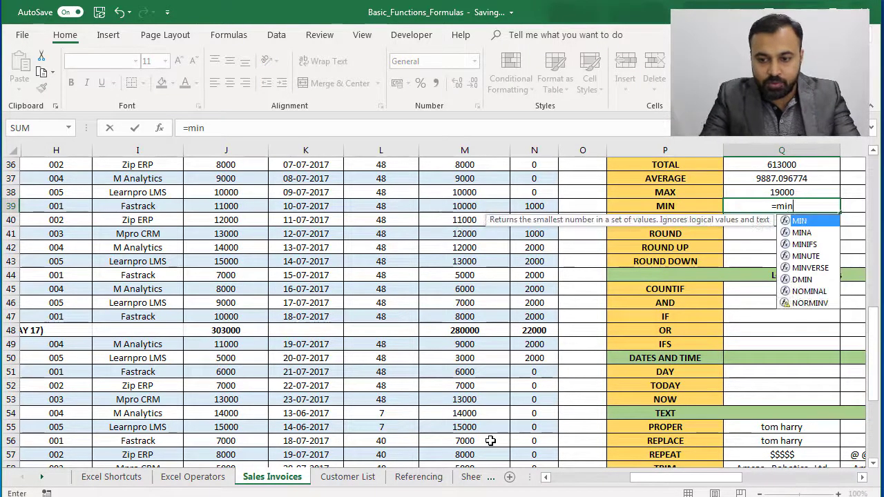
key("Down")
key("Down")
key("Down")
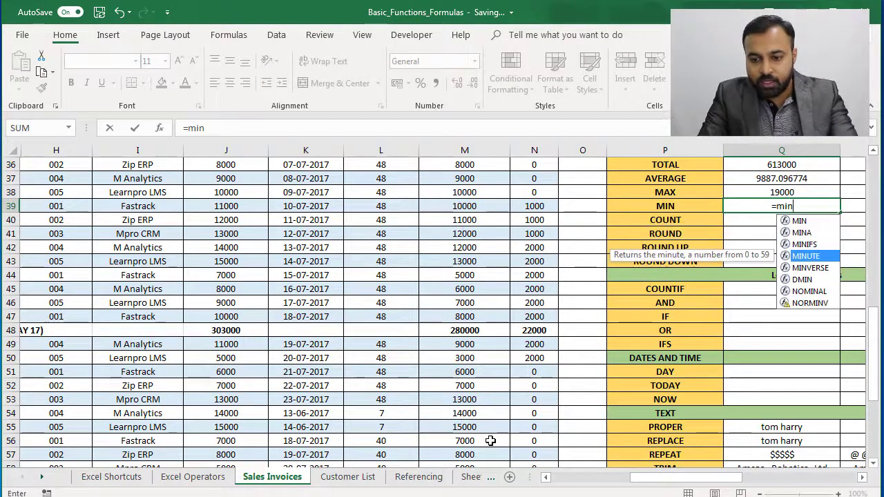
key("Up")
key("Up")
key("Up")
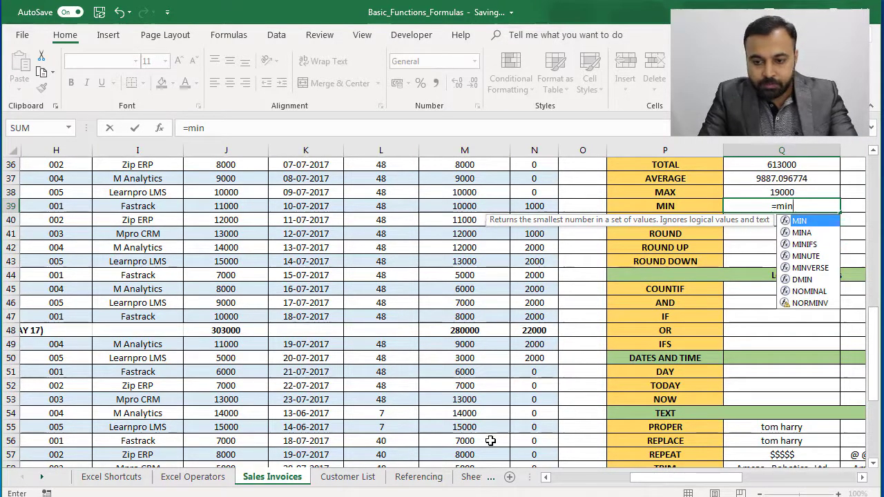
key("Tab")
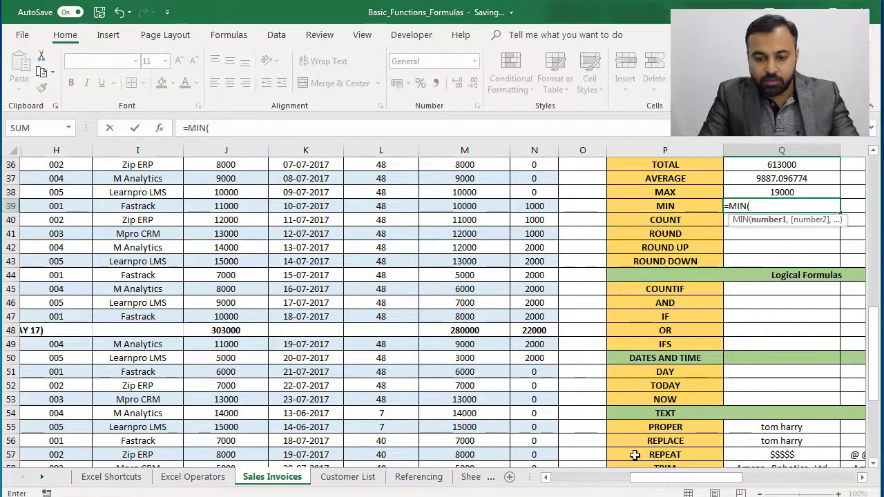
Set the April invoice amounts J5:J15 as the first range of the MIN formula.
left_click_drag(680, 478, 648, 479)
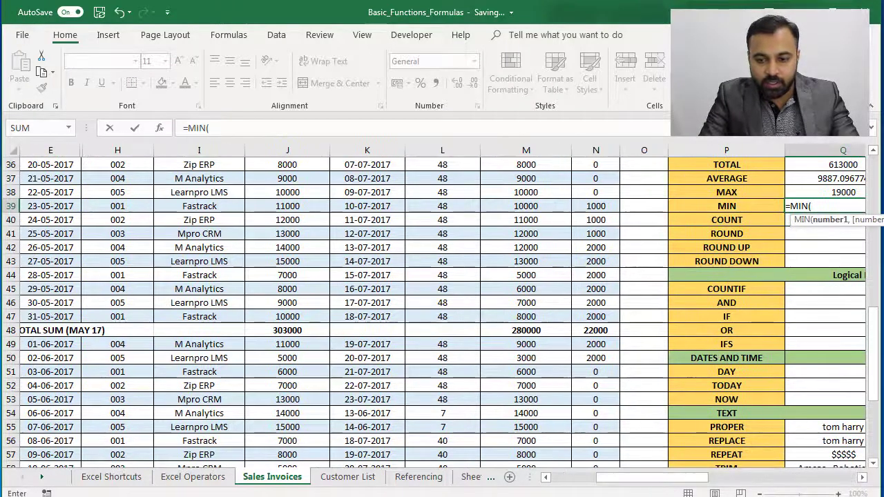
left_click_drag(873, 361, 868, 227)
left_click(258, 195)
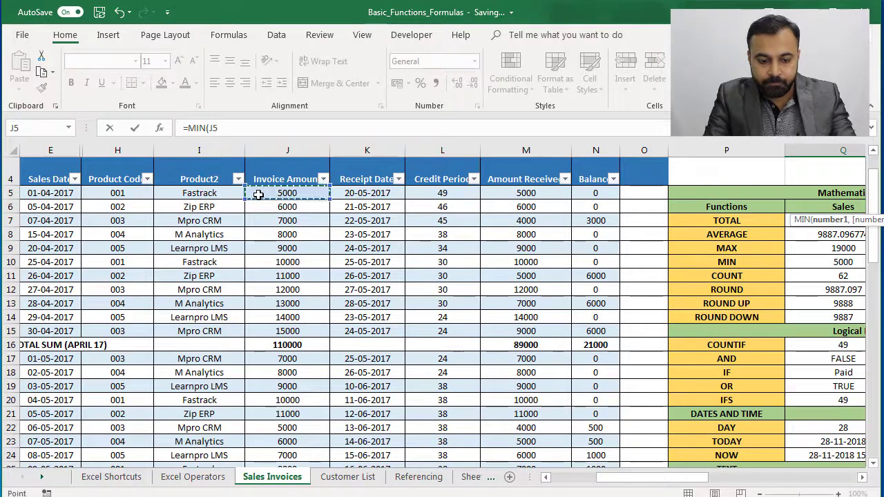
key("shift+Down")
key("shift+Down")
key("shift+Down")
key("shift+Down")
key("shift+Down")
key("shift+Down")
key("shift+Down")
key("shift+Down")
key("shift+Down")
key("shift+Down")
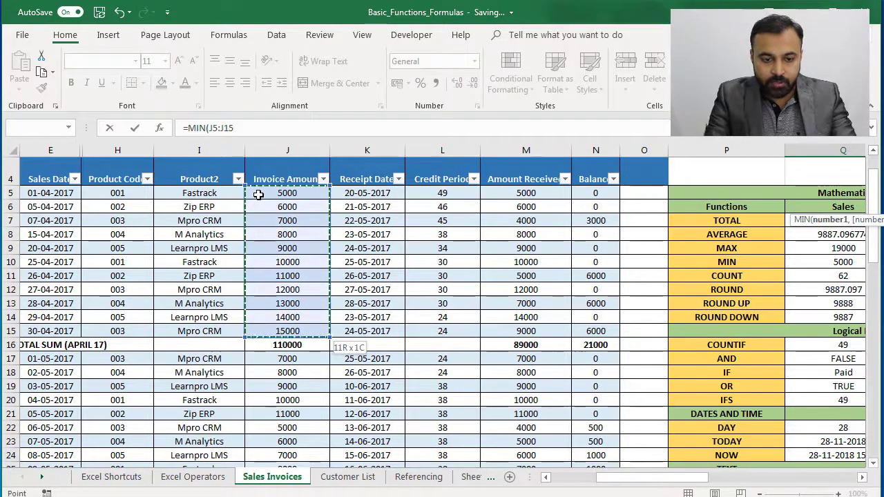
Add the May invoice amounts J17:J47 as the second range of the MIN formula, followed by a separator for another range.
type(",")
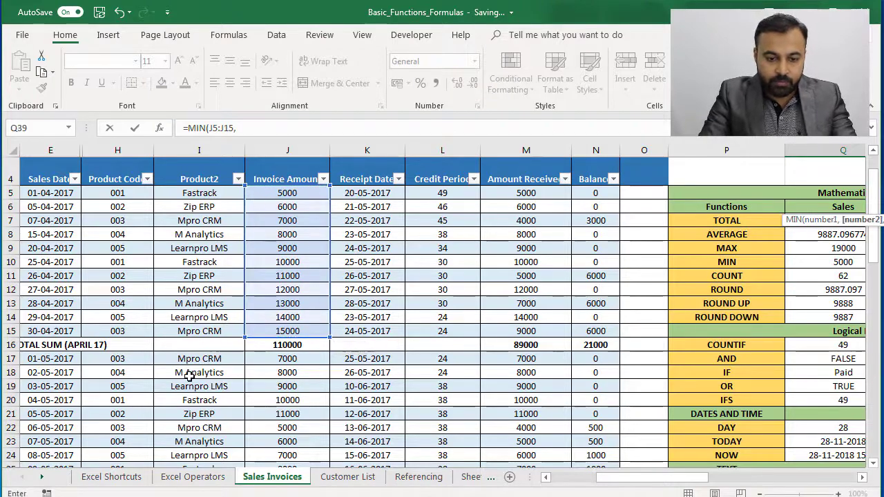
left_click(260, 361)
key("shift+Down")
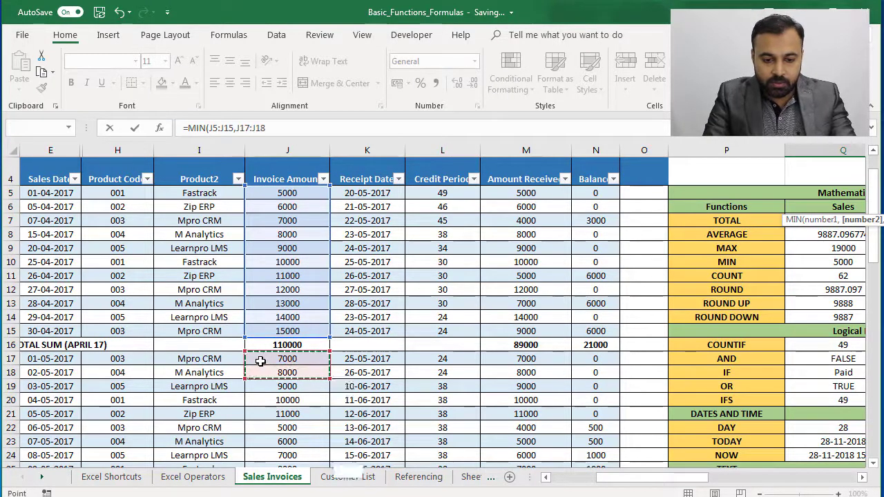
key("ctrl+shift+Down")
key("shift+Up")
key("shift+Up")
key("shift+Up")
key("shift+Up")
key("shift+Up")
key("shift+Up")
key("shift+Up")
key("shift+Up")
key("shift+Up")
key("shift+Up")
key("shift+Up")
key("shift+Up")
key("shift+Up")
key("shift+Up")
key("shift+Up")
key("shift+Up")
key("shift+Up")
key("shift+Up")
key("shift+Up")
key("shift+Up")
key("shift+Up")
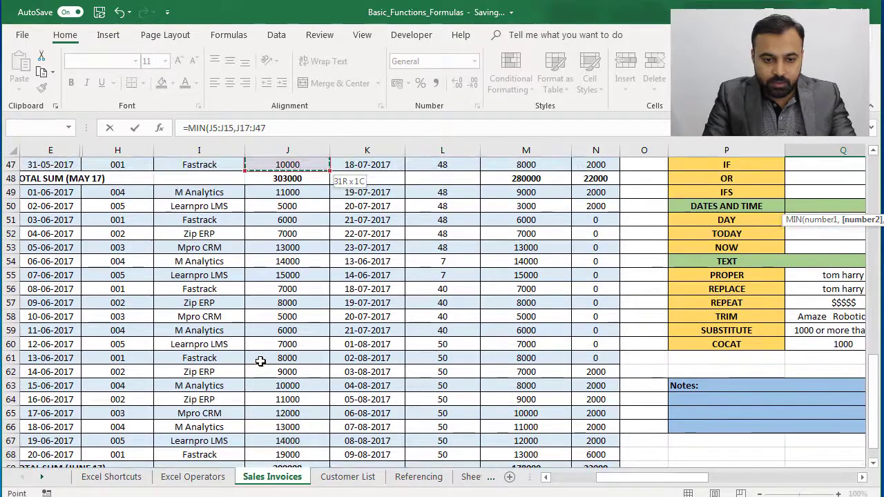
type(",")
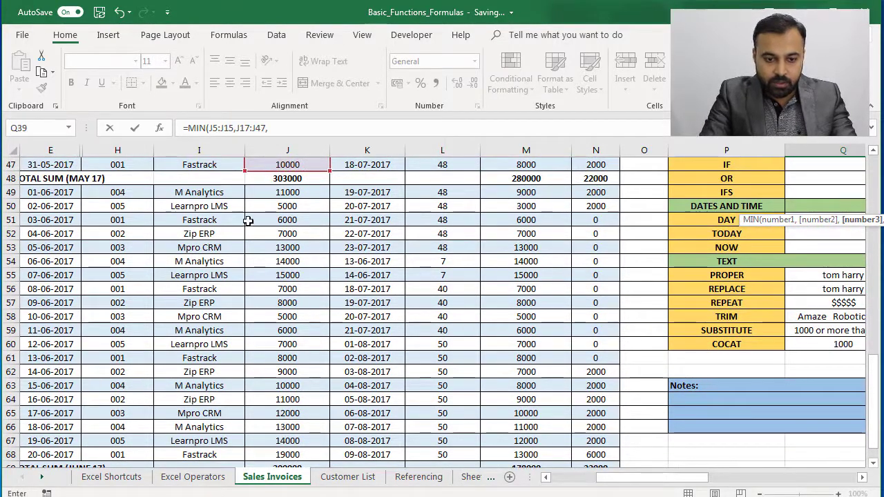
Add the June invoice amounts J49:J68 as the third range of the MIN formula, complete it and check cell Q39.
left_click(254, 194)
key("shift+Down")
key("shift+Down")
key("shift+Down")
key("shift+Down")
key("shift+Down")
key("shift+Down")
key("shift+Down")
key("shift+Down")
key("shift+Down")
key("shift+Down")
key("shift+Down")
key("shift+Down")
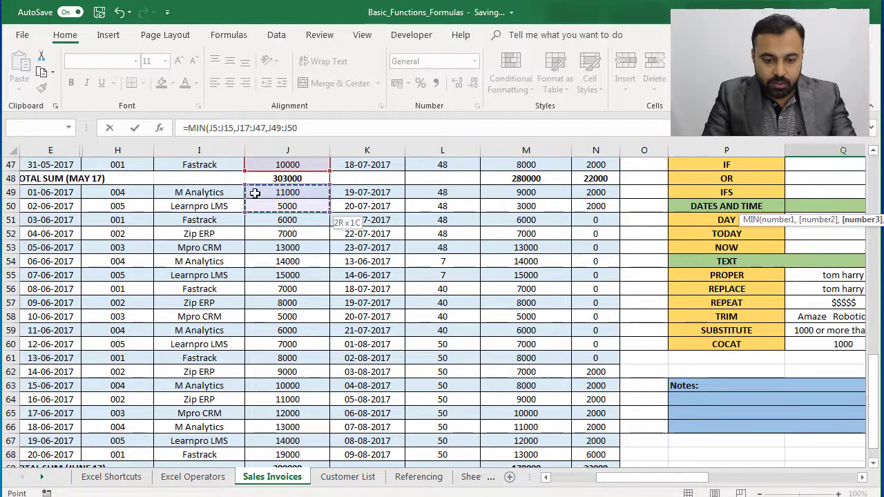
key("shift+Down")
key("shift+Down")
key("shift+Down")
key("shift+Down")
key("shift+Down")
key("shift+Down")
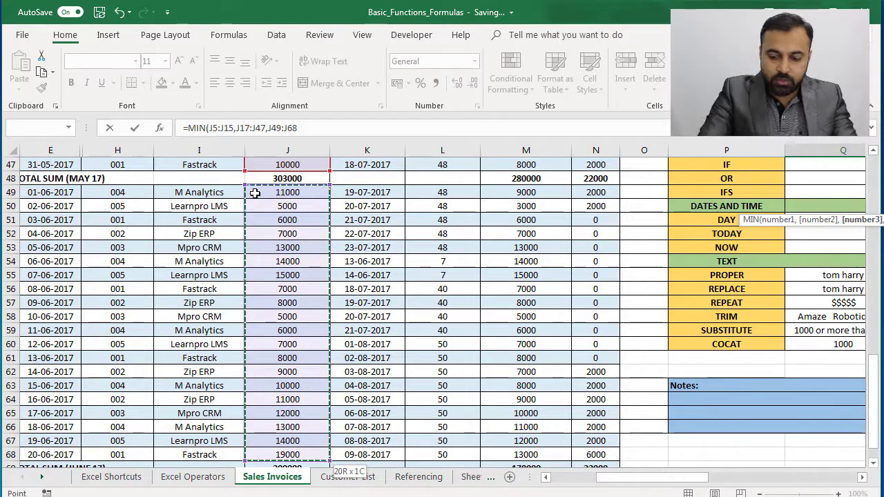
key("Return")
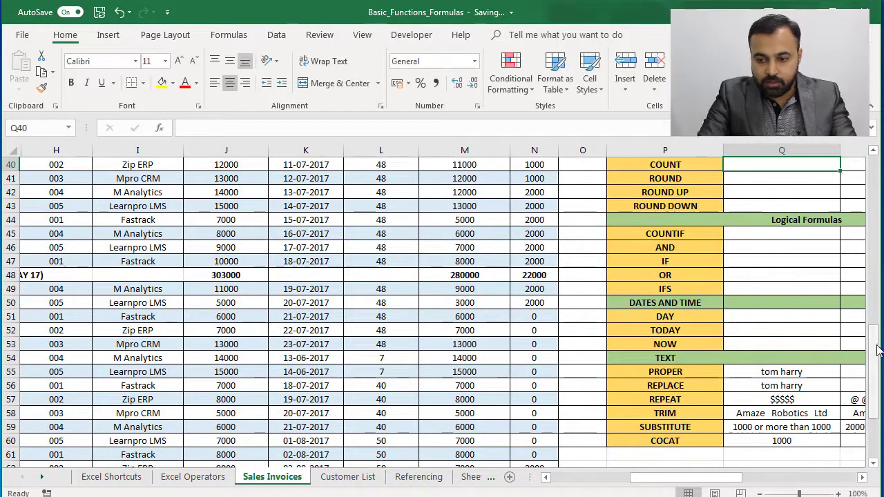
left_click_drag(876, 348, 878, 307)
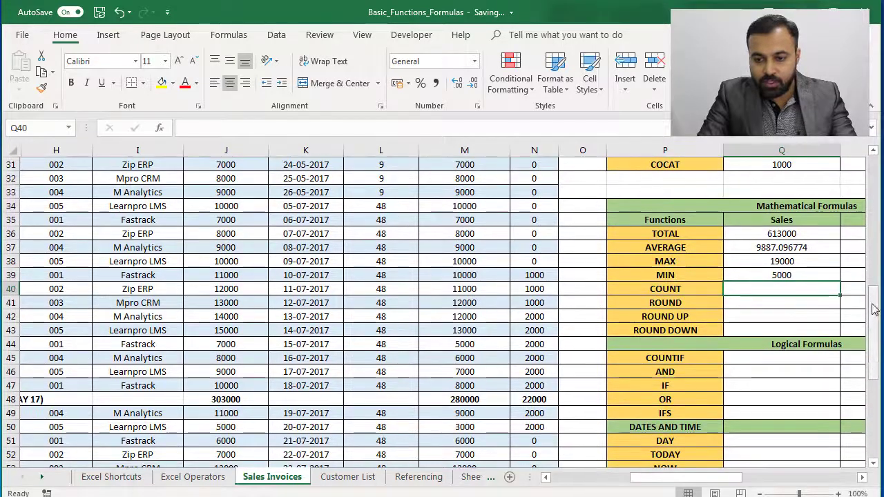
left_click(777, 275)
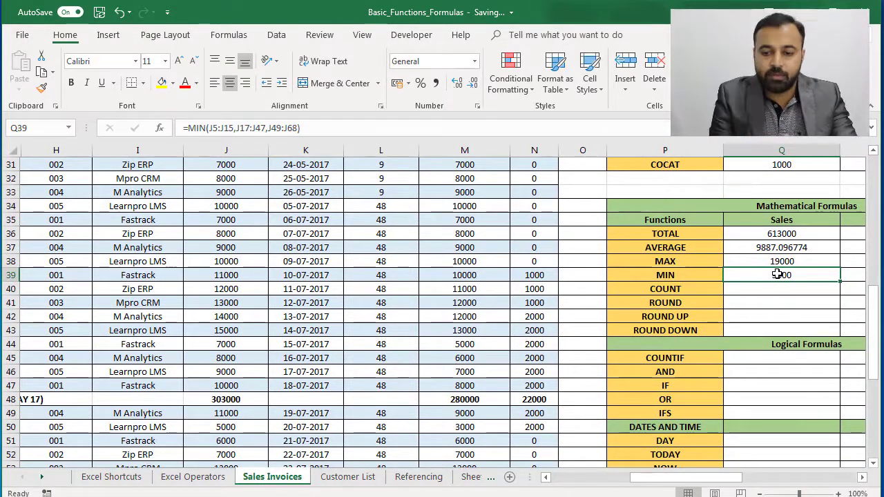